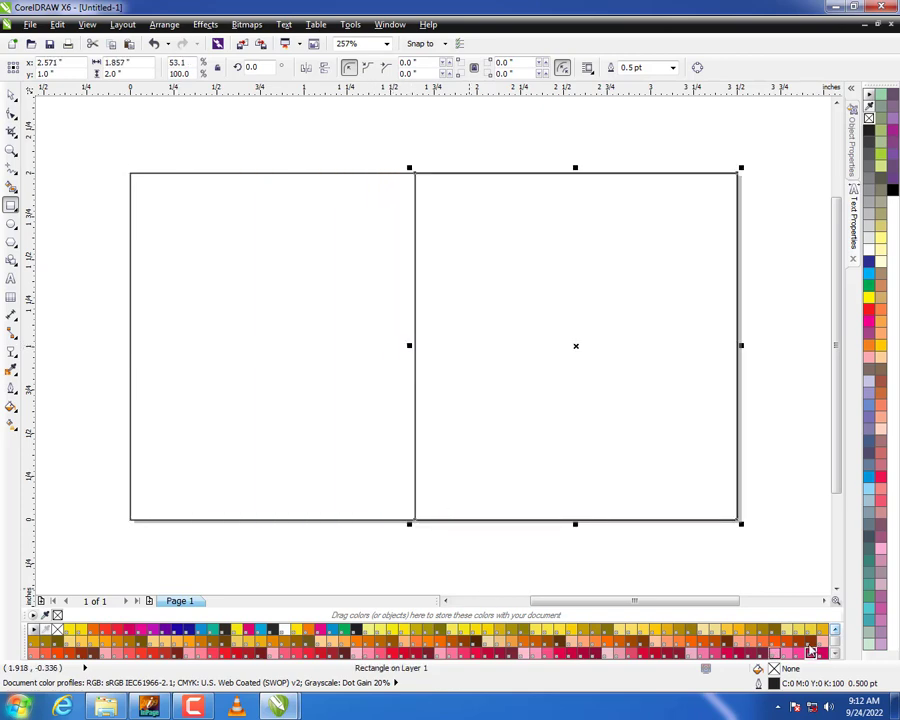
# Fill the right-hand rectangle with the dark navy PANTONE 2767 C.
pyautogui.scroll(-4, 585, 647)
pyautogui.click(585, 647)
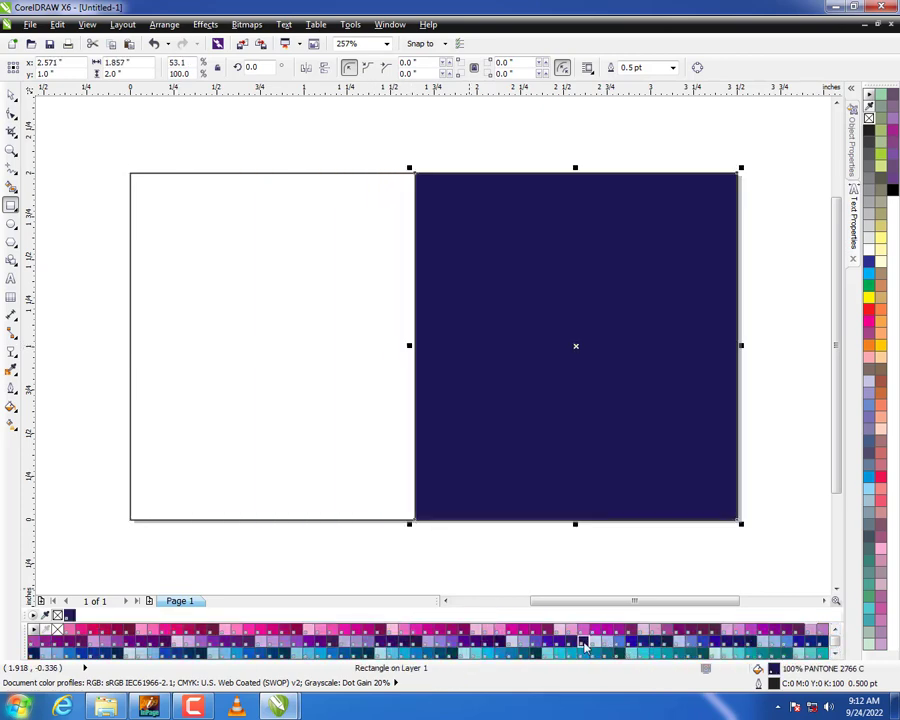
pyautogui.click(667, 643)
pyautogui.press('space')
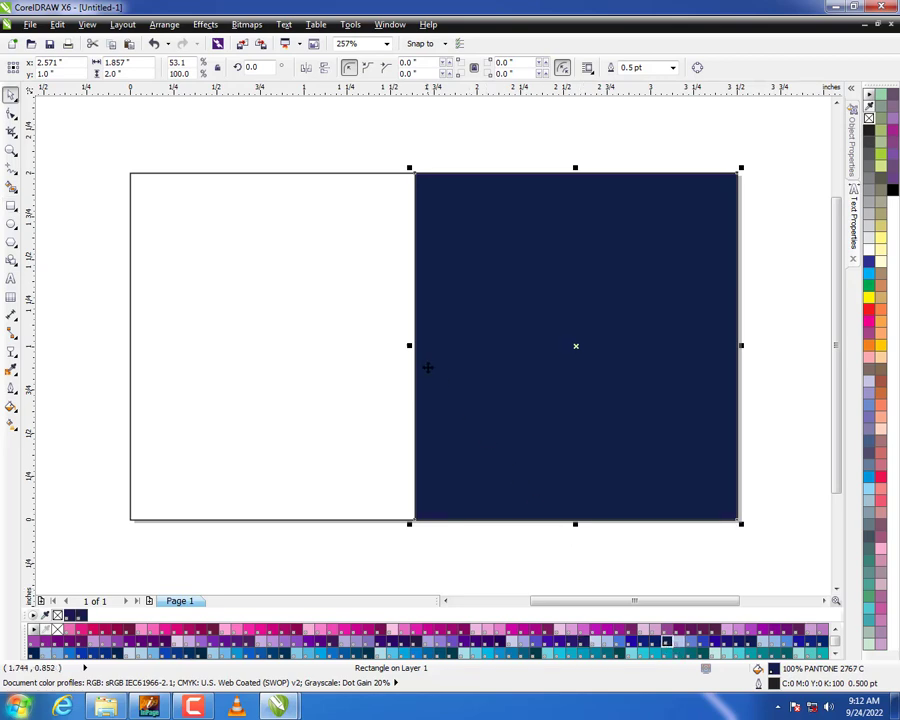
# Convert the navy rectangle to curves and pull a new mid-left-edge node outward into a point, making the shape about 2.55 inches wide.
pyautogui.hotkey('ctrl', 'q')
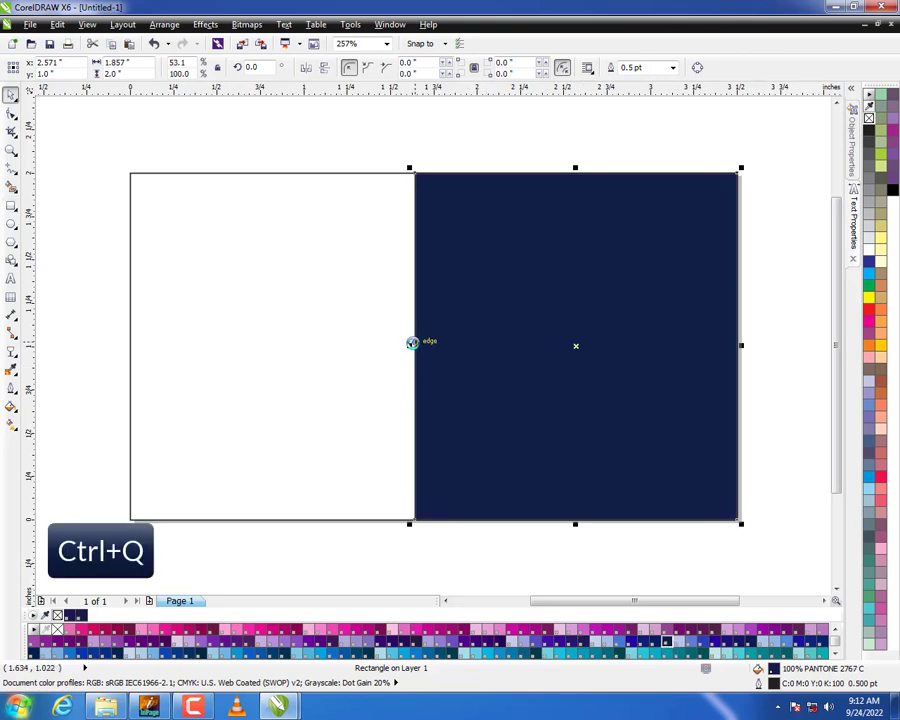
pyautogui.press('F10')
pyautogui.doubleClick(414, 346)
pyautogui.moveTo(414, 346); pyautogui.dragTo(295, 345)
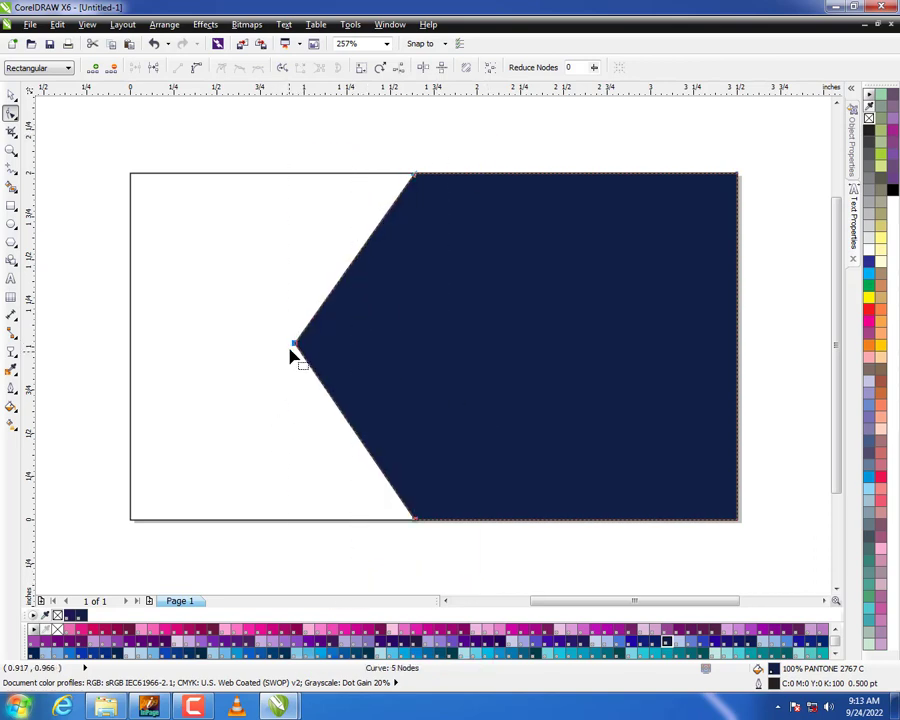
pyautogui.press('space')
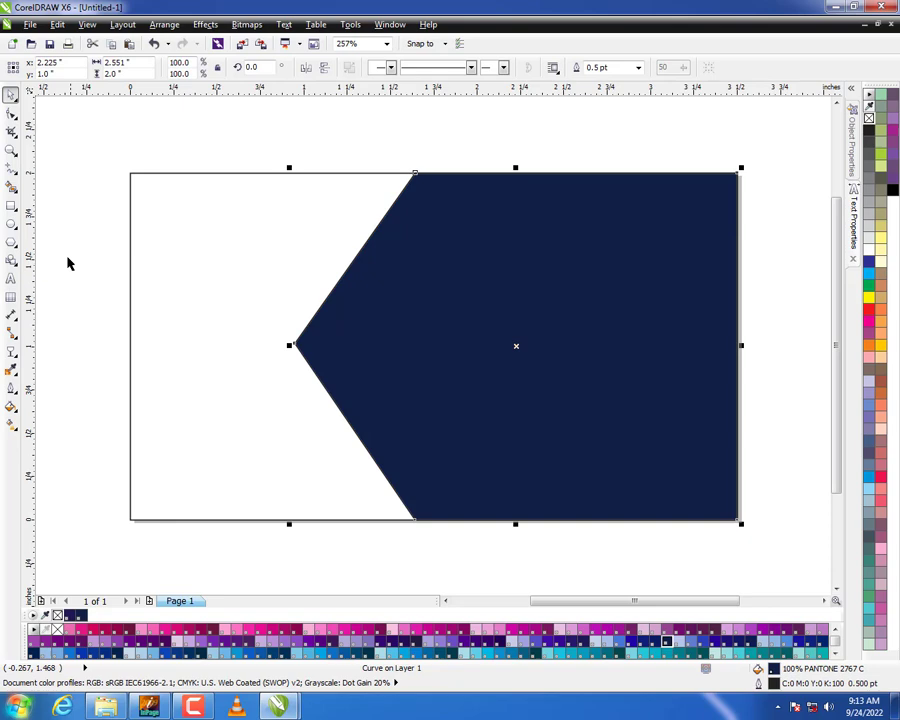
# Draw a polygon over the navy shape's tip, reduce it to 3 sides, and rotate it to 270° so it points right.
pyautogui.click(11, 242)
pyautogui.moveTo(219, 276); pyautogui.dragTo(372, 422)
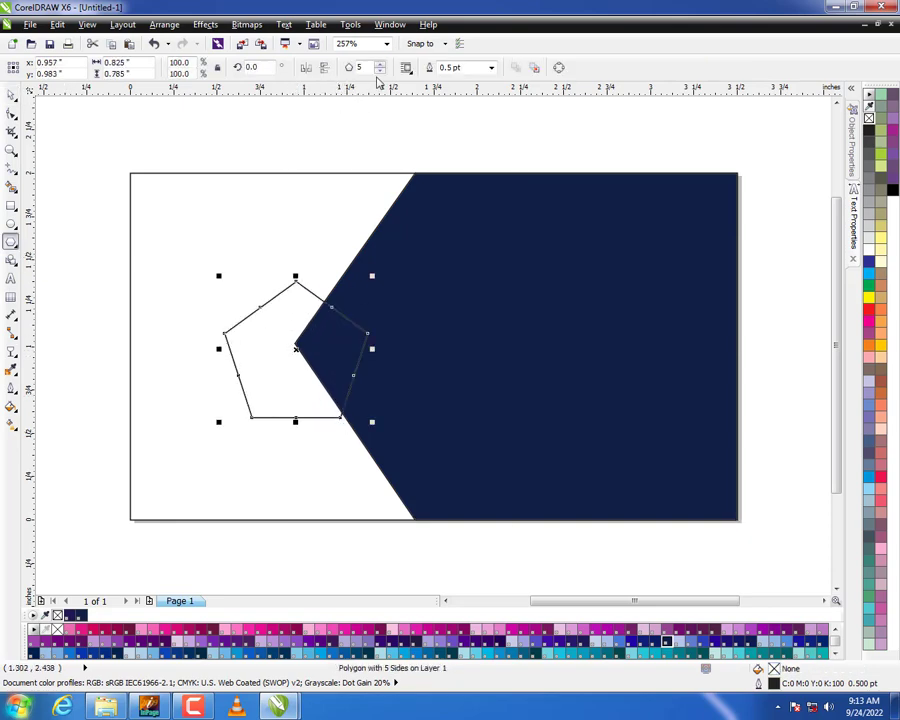
pyautogui.click(380, 71)
pyautogui.click(380, 71)
pyautogui.press('space')
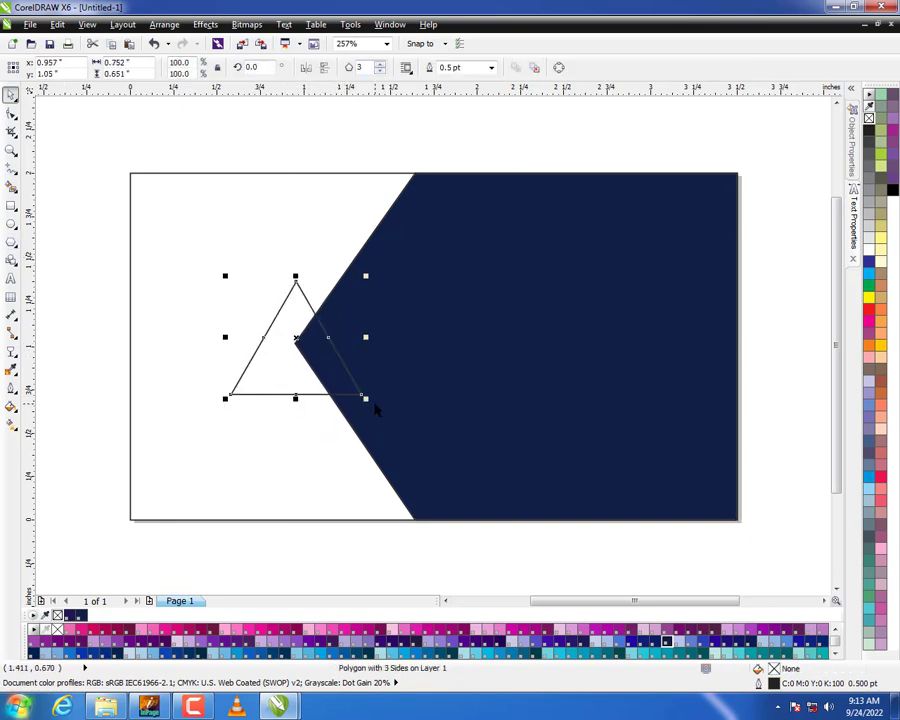
pyautogui.click(364, 397)
pyautogui.moveTo(368, 400); pyautogui.dragTo(247, 424)
pyautogui.click(241, 402)
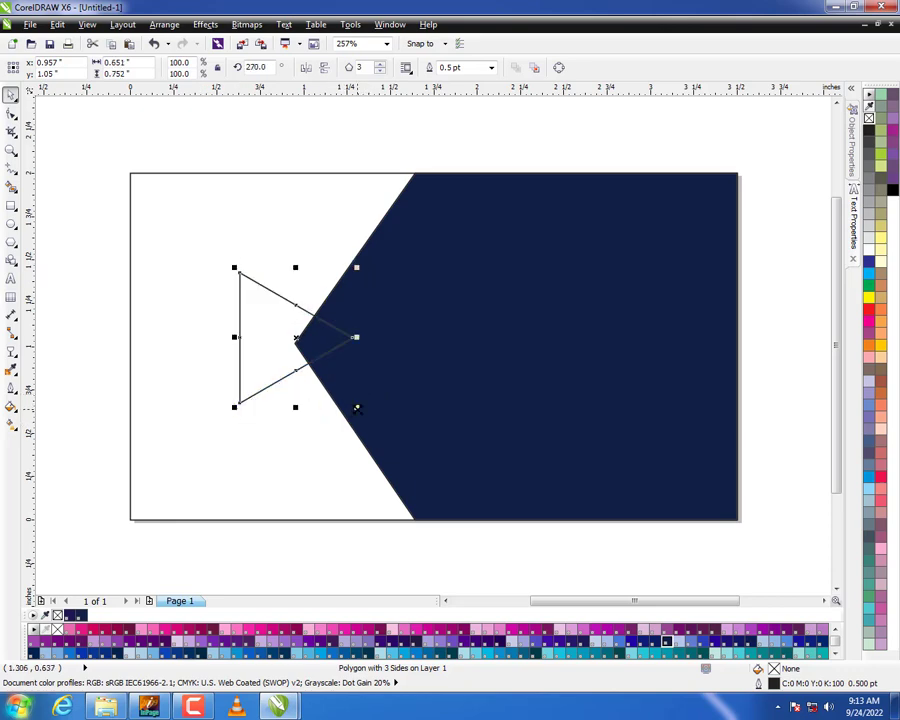
# Resize the triangle to about 0.76 by 1.05 inches and centre it over the navy tip at about x 1.07, y 1.03 inches.
pyautogui.moveTo(357, 409); pyautogui.dragTo(374, 430)
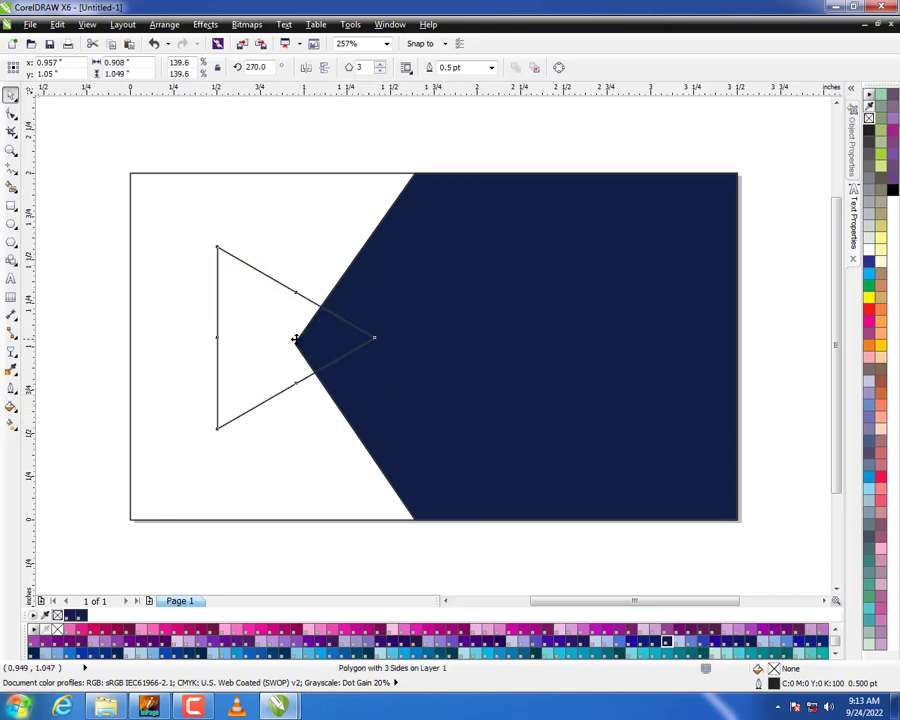
pyautogui.moveTo(296, 340); pyautogui.dragTo(298, 343)
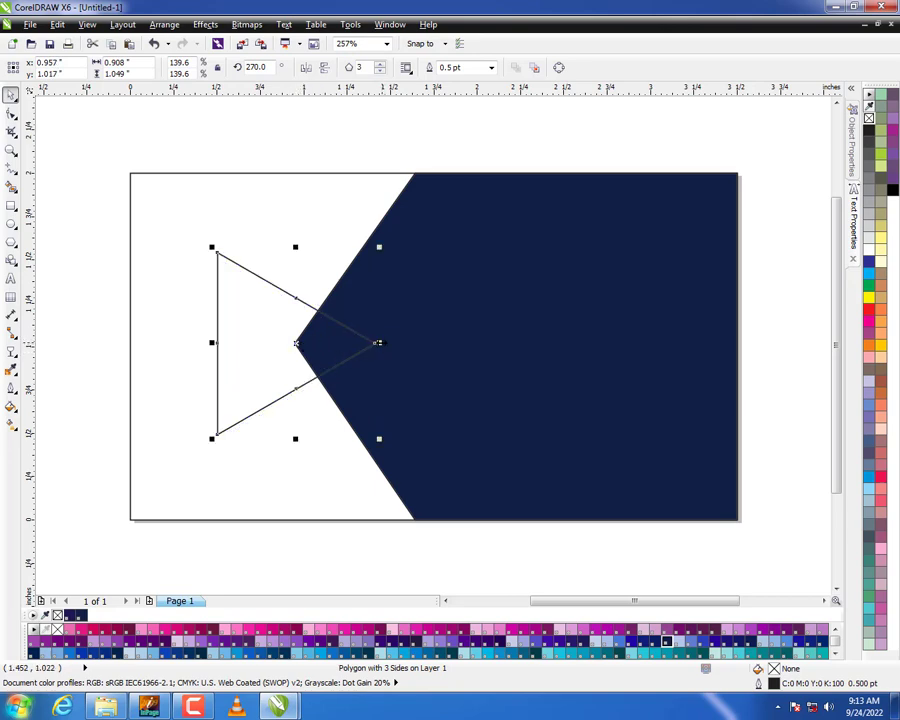
pyautogui.moveTo(380, 343); pyautogui.dragTo(368, 343)
pyautogui.moveTo(297, 343); pyautogui.dragTo(312, 343)
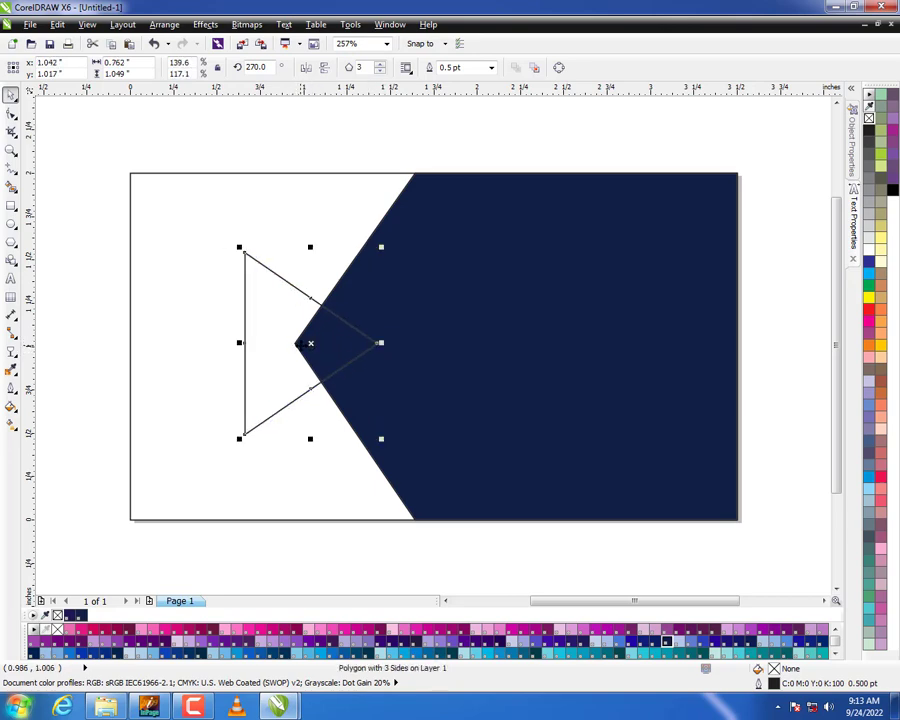
pyautogui.press('Right')
pyautogui.press('Right')
pyautogui.press('Right')
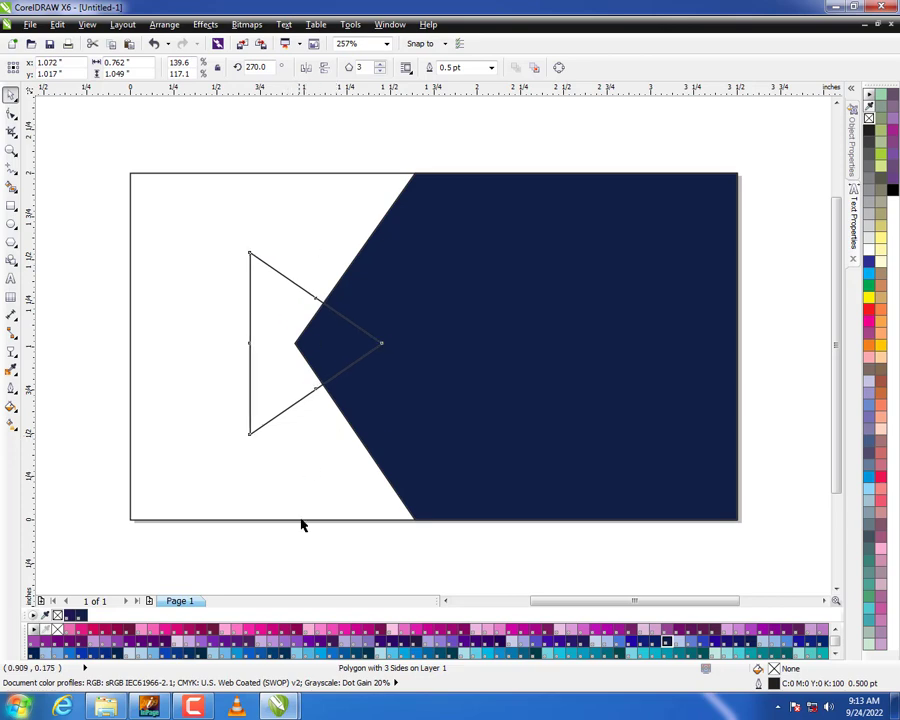
pyautogui.press('Up')
# Fill the triangle with PANTONE 2767 C and remove its outline.
pyautogui.click(666, 643)
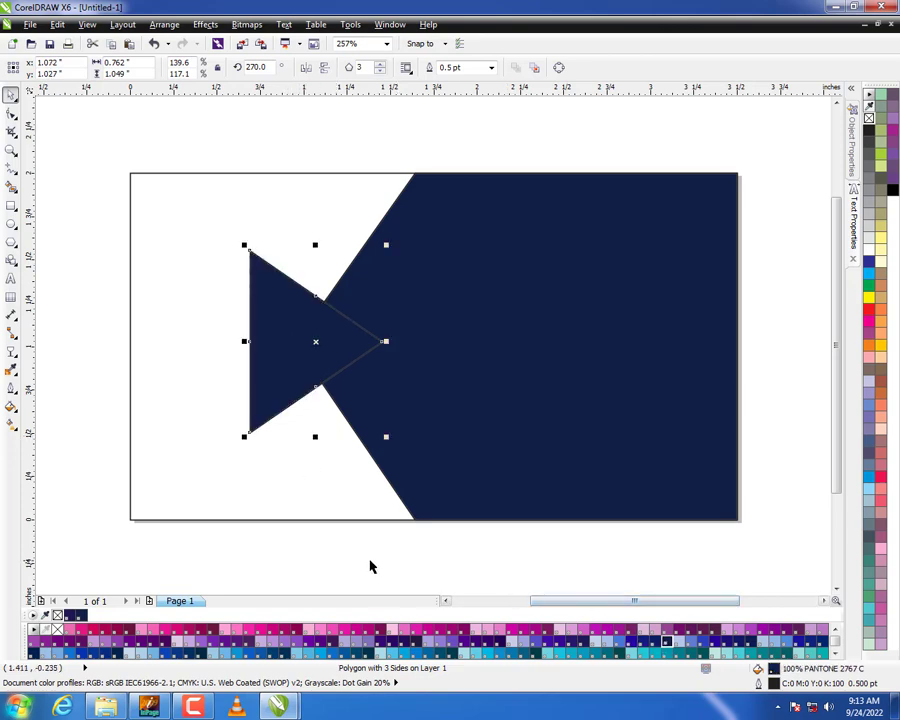
pyautogui.rightClick(869, 118)
# Add a black drop shadow with 69 opacity and 15 feathering to the triangle, and shift the triangle slightly right.
pyautogui.click(15, 354)
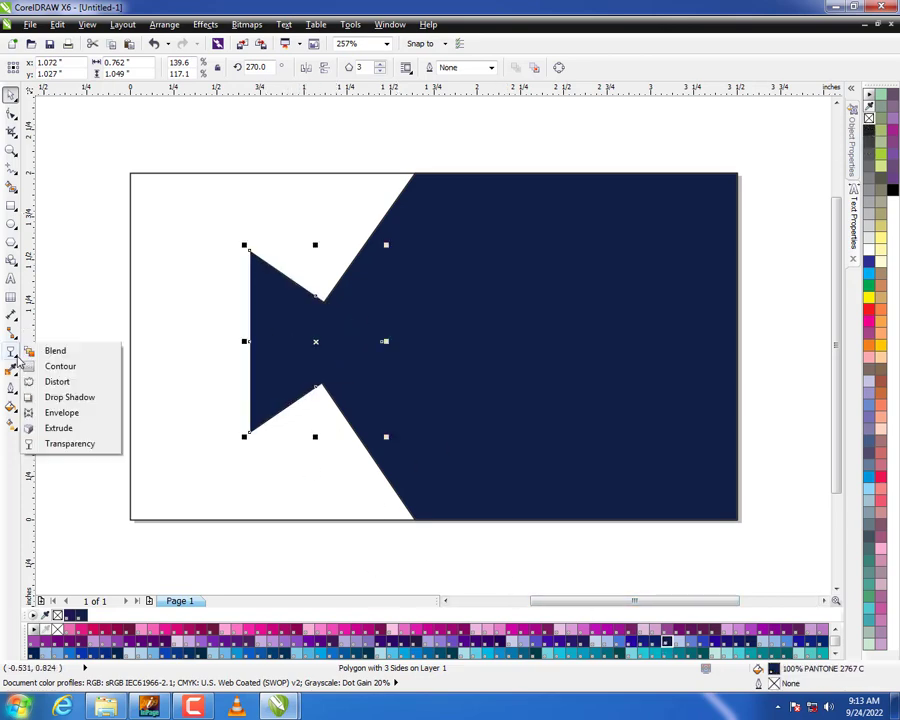
pyautogui.click(64, 397)
pyautogui.moveTo(303, 276); pyautogui.dragTo(300, 419)
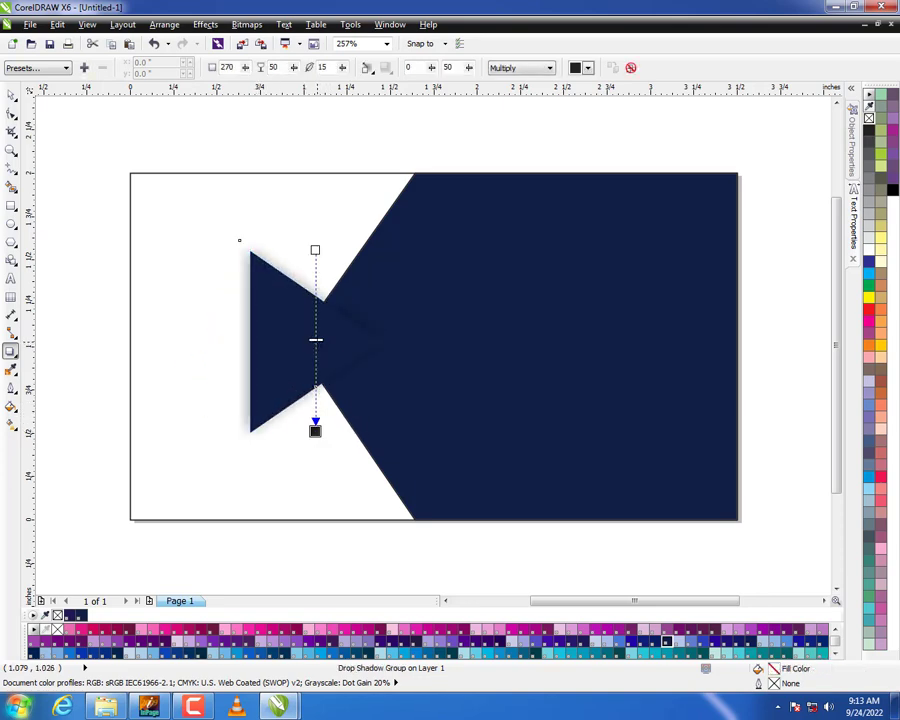
pyautogui.press('space')
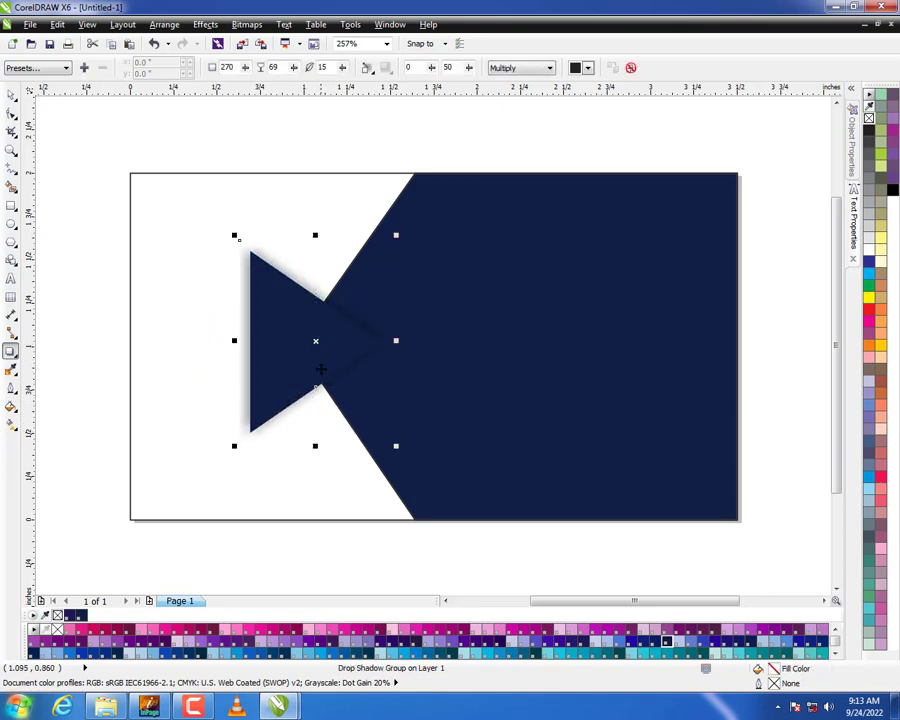
pyautogui.moveTo(312, 357); pyautogui.dragTo(319, 356)
# Fill the card's 3.5 by 2 inch background rectangle with PANTONE 123 C.
pyautogui.click(219, 400)
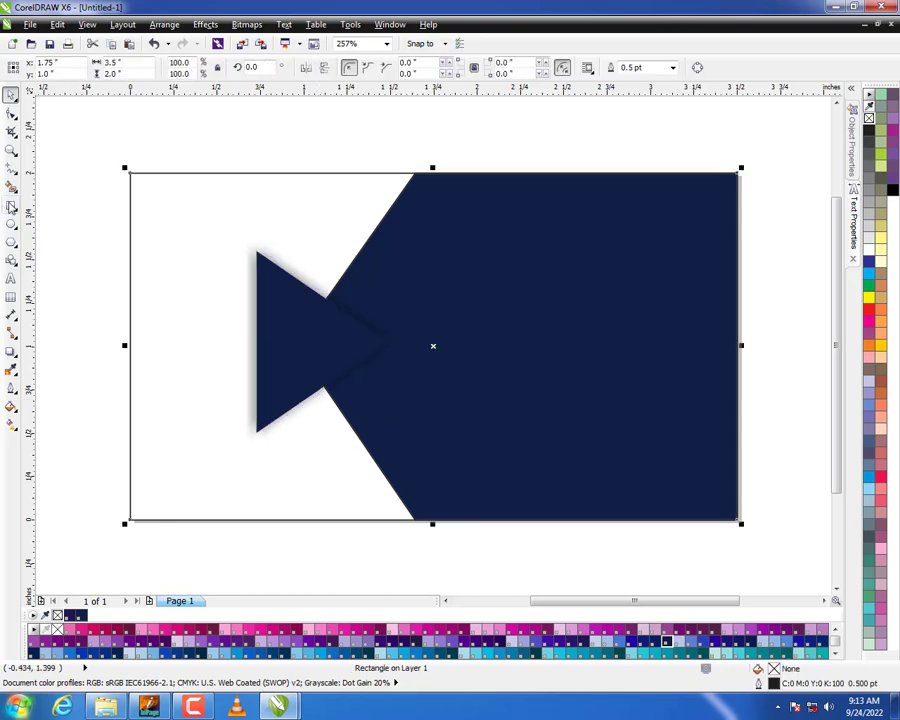
pyautogui.click(835, 652)
pyautogui.click(655, 632)
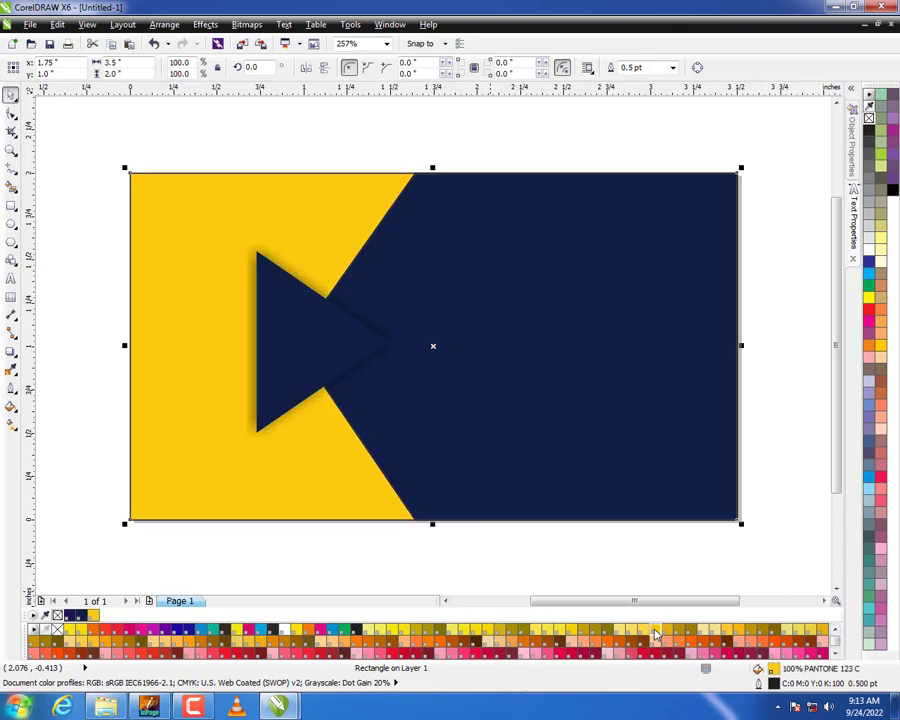
# Apply a horizontal linear gradient from yellow on the left to orange on the right across the background rectangle.
pyautogui.click(10, 422)
pyautogui.moveTo(129, 417); pyautogui.dragTo(343, 417)
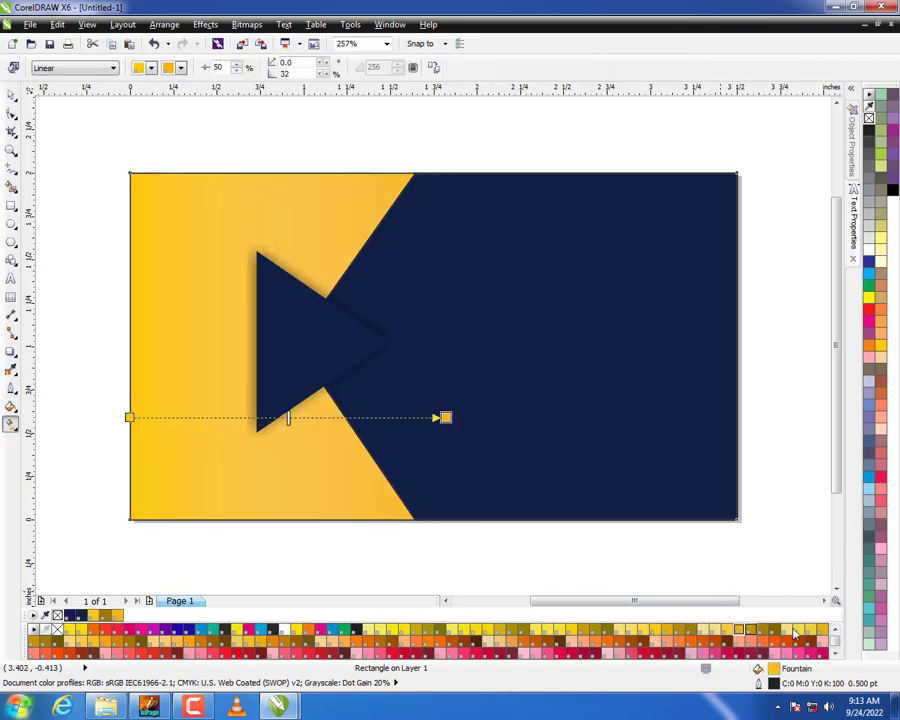
pyautogui.click(822, 630)
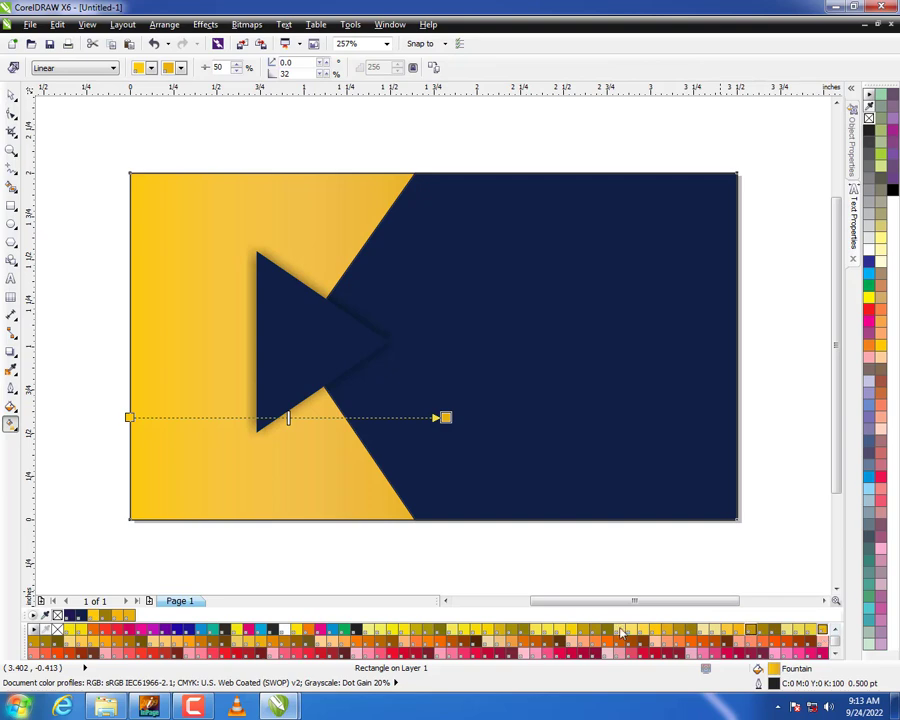
pyautogui.click(105, 641)
pyautogui.press('space')
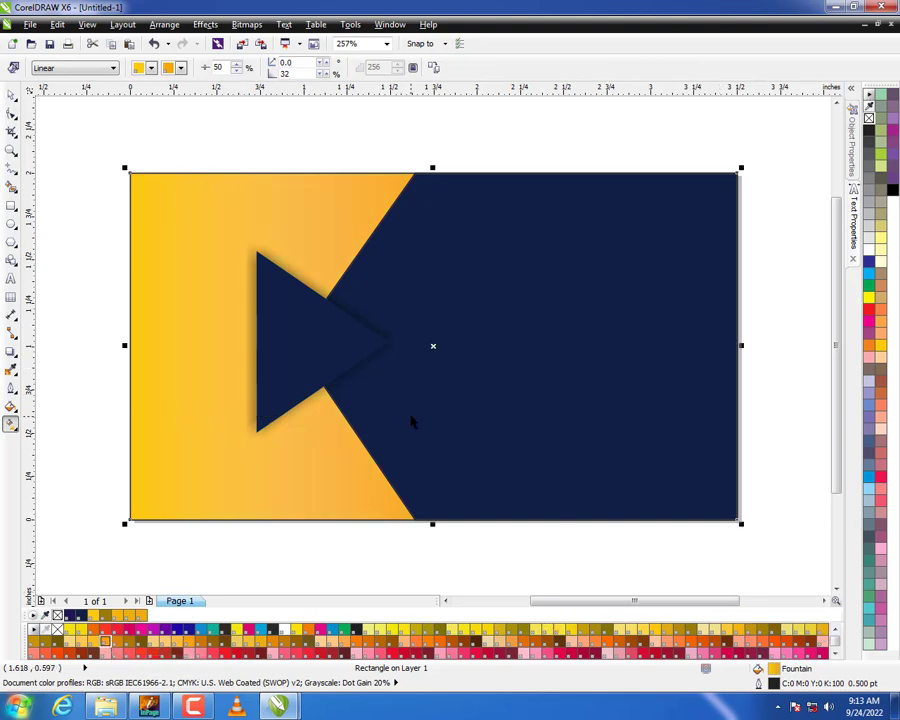
# Fill the background rectangle with PANTONE 420 C and fade it to white toward the left edge with a linear gradient.
pyautogui.scroll(-1, 412, 420)
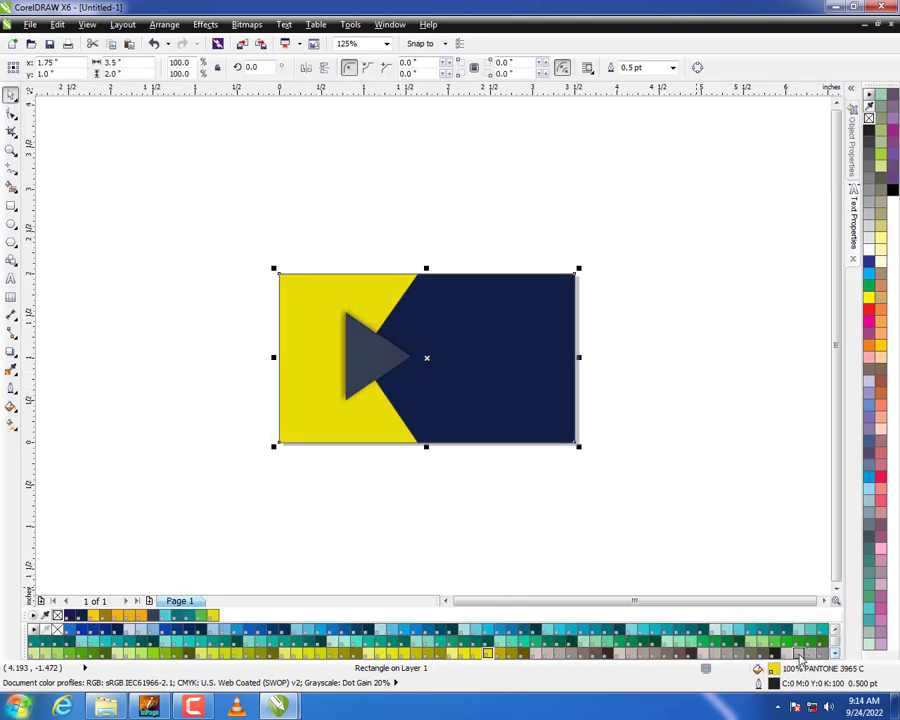
pyautogui.click(793, 653)
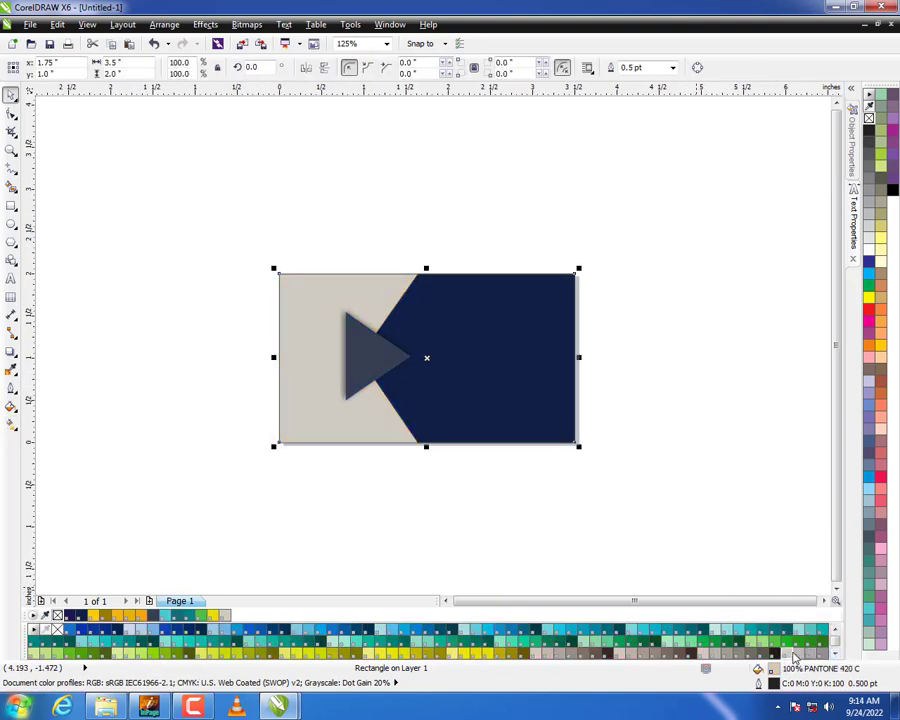
pyautogui.click(11, 423)
pyautogui.moveTo(394, 380); pyautogui.dragTo(278, 380)
pyautogui.press('space')
pyautogui.click(240, 396)
# Add artistic text on the navy area with the cardholder's full name and "Graphic Designer" on a second line.
pyautogui.scroll(3, 396, 398)
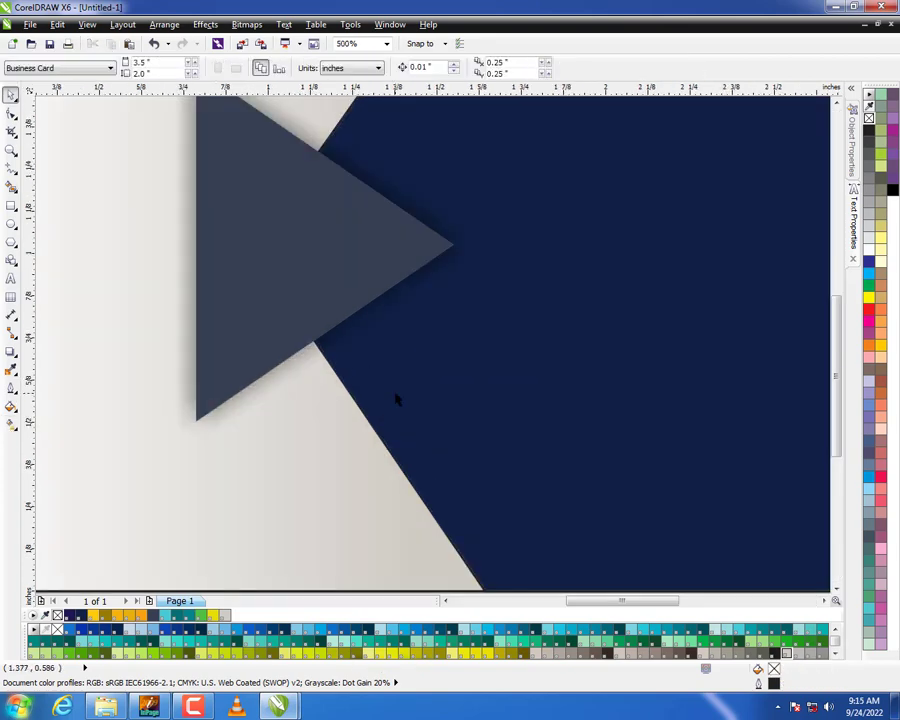
pyautogui.scroll(-3, 340, 399)
pyautogui.scroll(2, 340, 399)
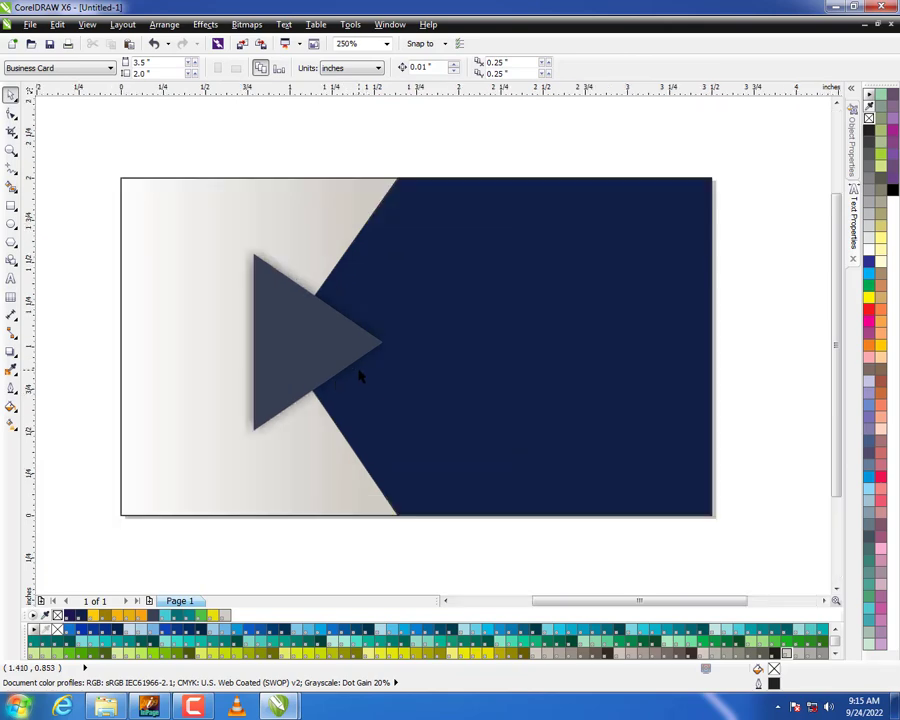
pyautogui.press('F8')
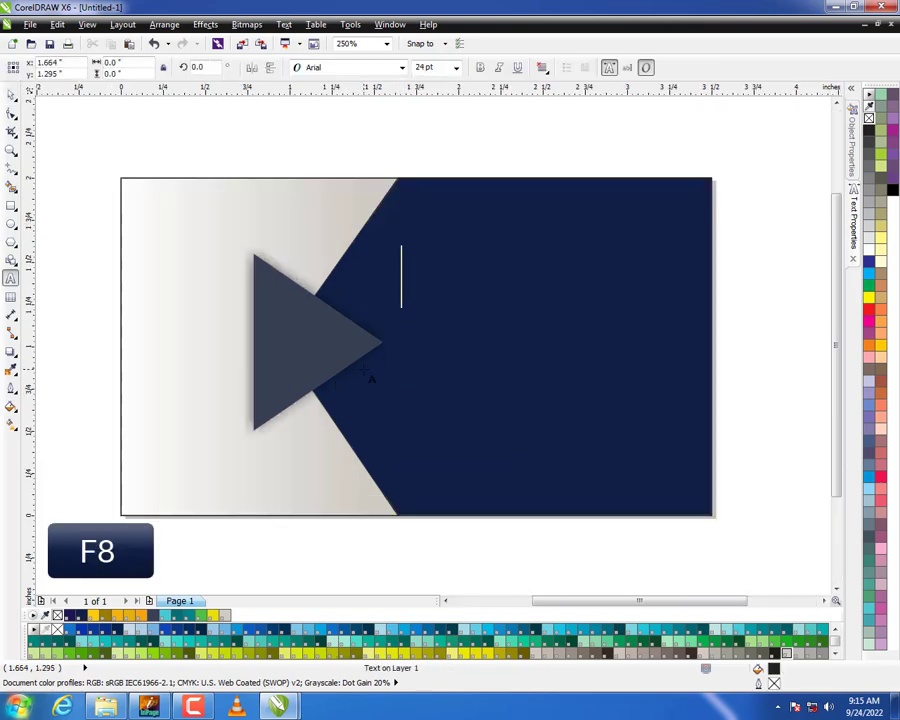
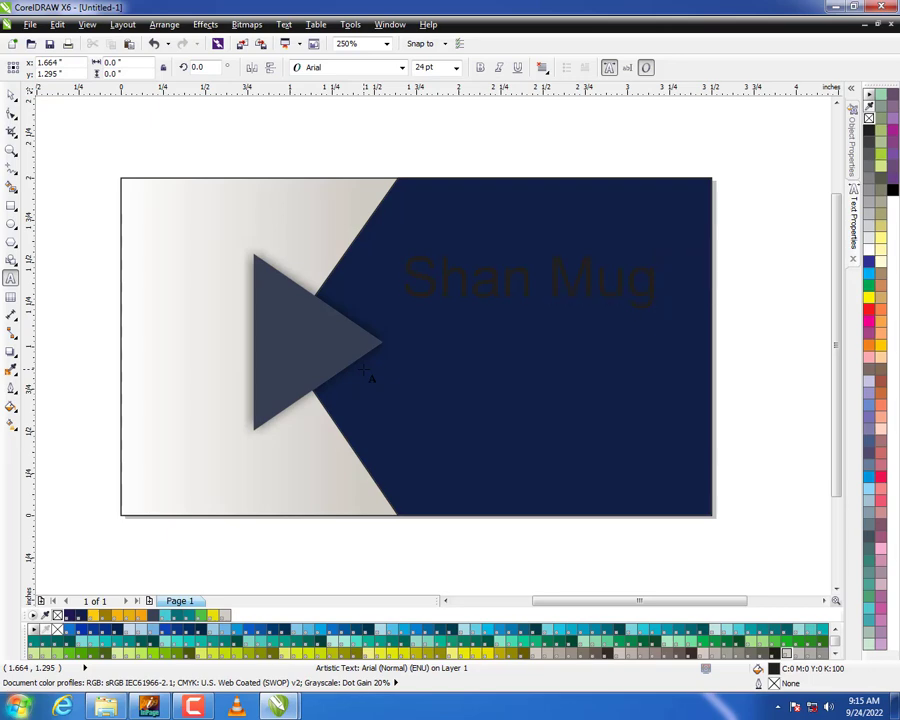
pyautogui.write('hal ')
pyautogui.write('Gr')
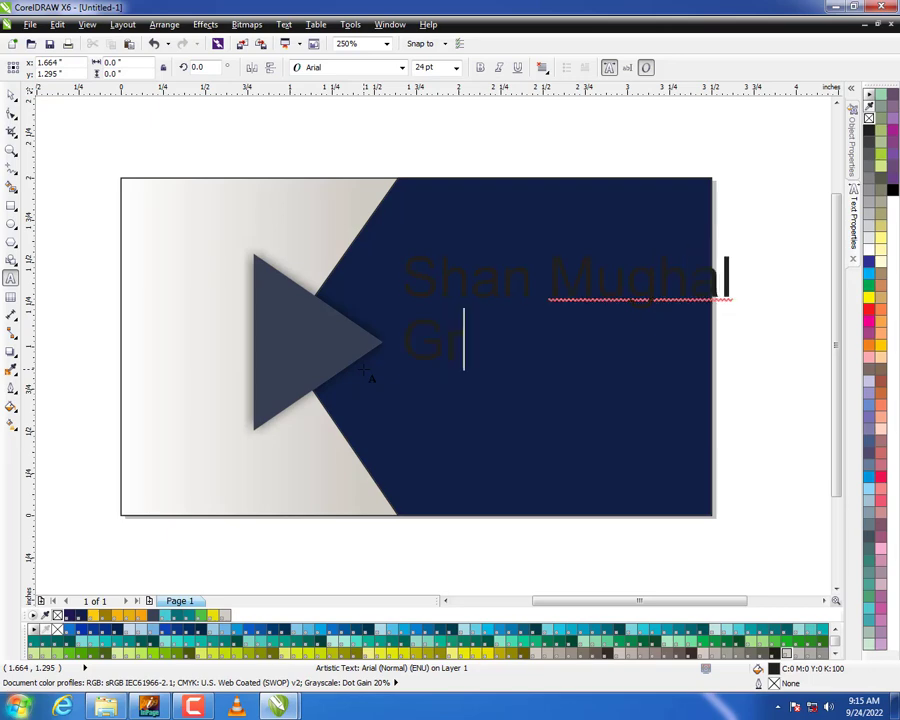
pyautogui.write('aphic Designer')
pyautogui.press('Escape')
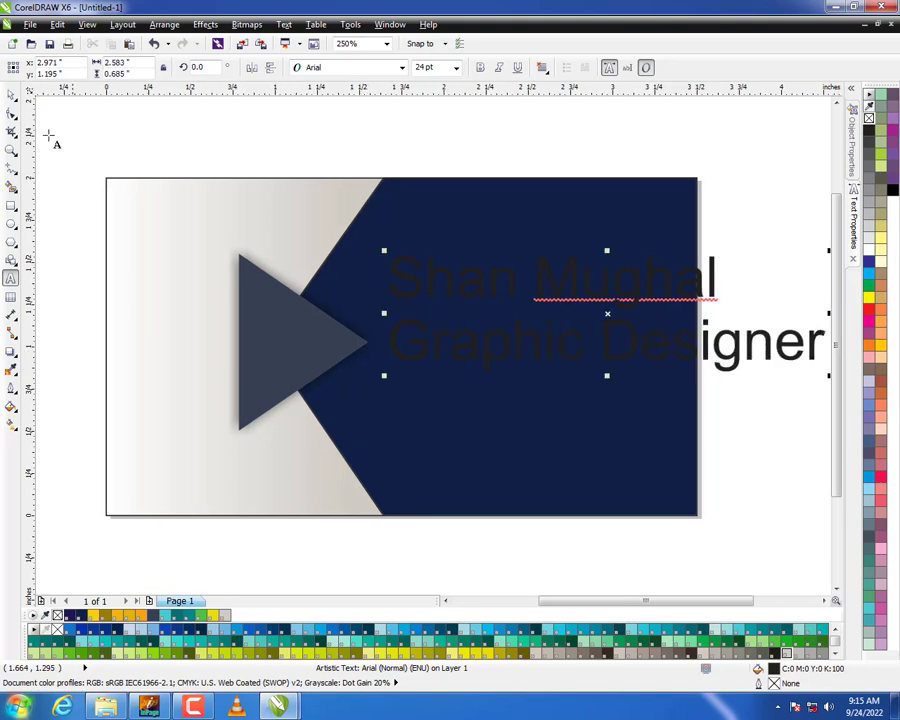
# Colour the name and job title text white and scale it down to about 10.6 pt so it fits the navy area.
pyautogui.press('space')
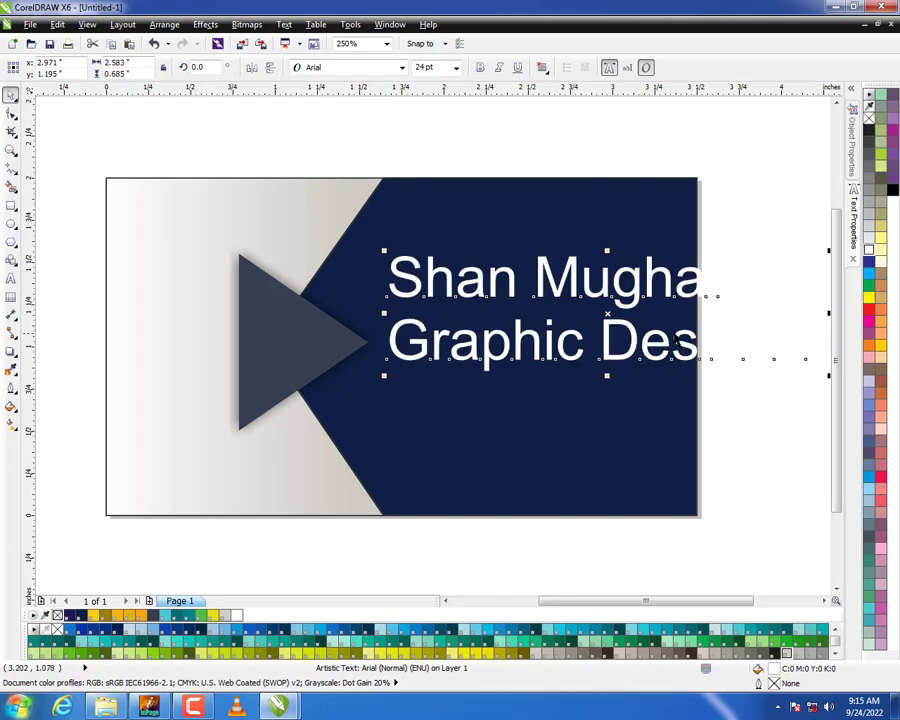
pyautogui.moveTo(829, 375); pyautogui.dragTo(585, 337)
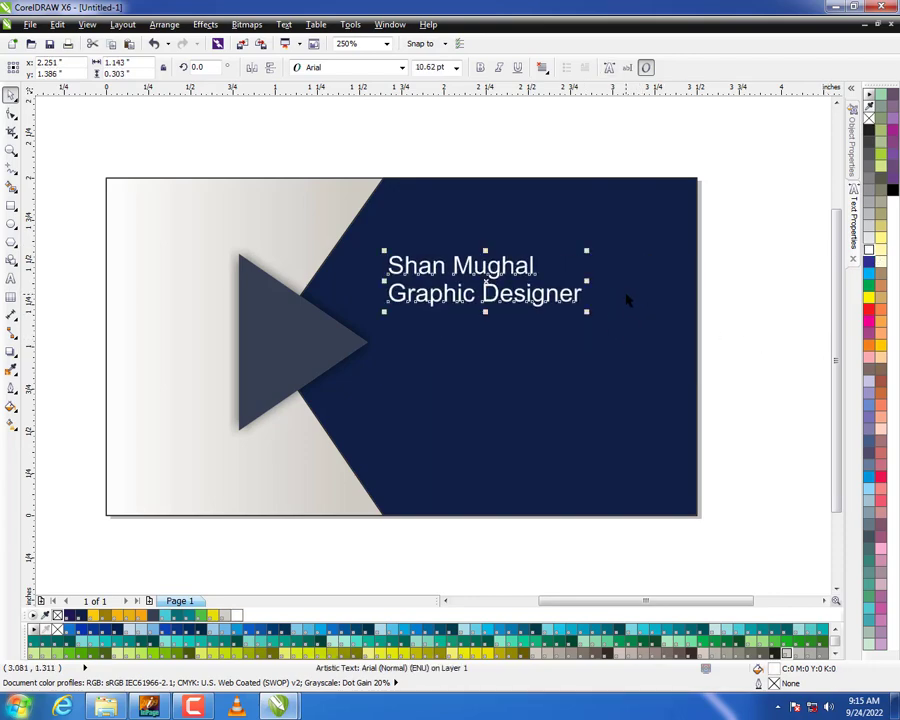
# Set the font of the name and job title text to Dosis.
pyautogui.hotkey('ctrl', 't')
pyautogui.click(738, 140)
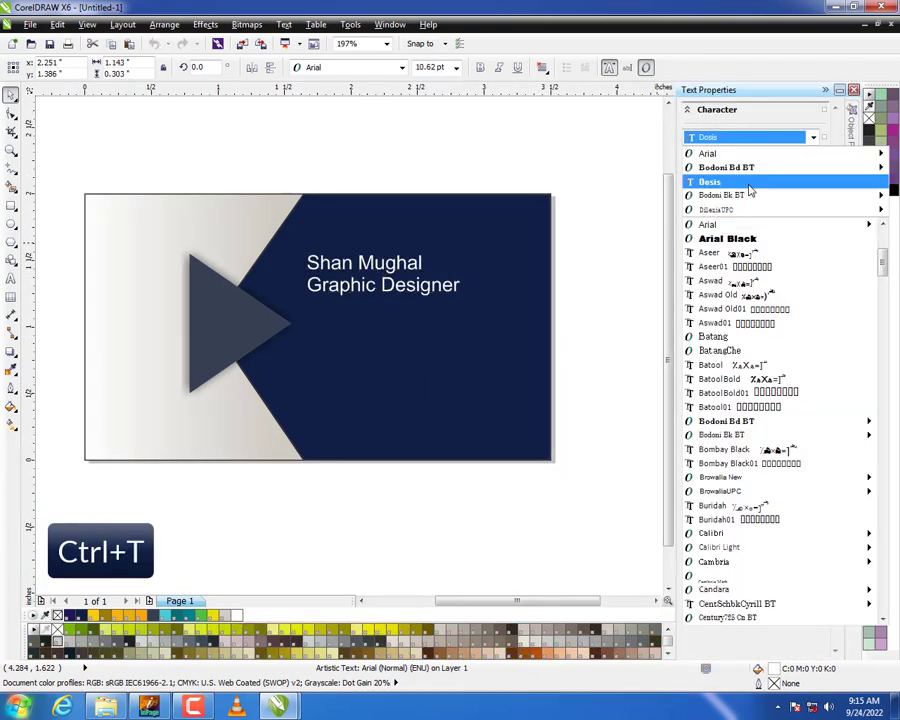
pyautogui.click(709, 181)
# Change the font of the name and job title text to Estrangelo Edessa.
pyautogui.click(740, 137)
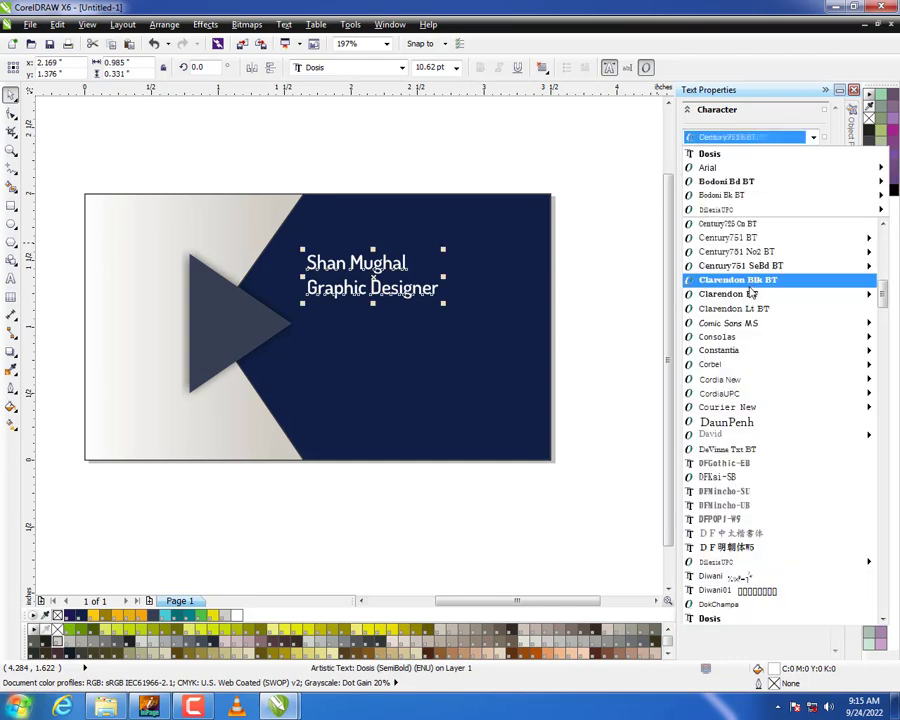
pyautogui.scroll(-6, 770, 326)
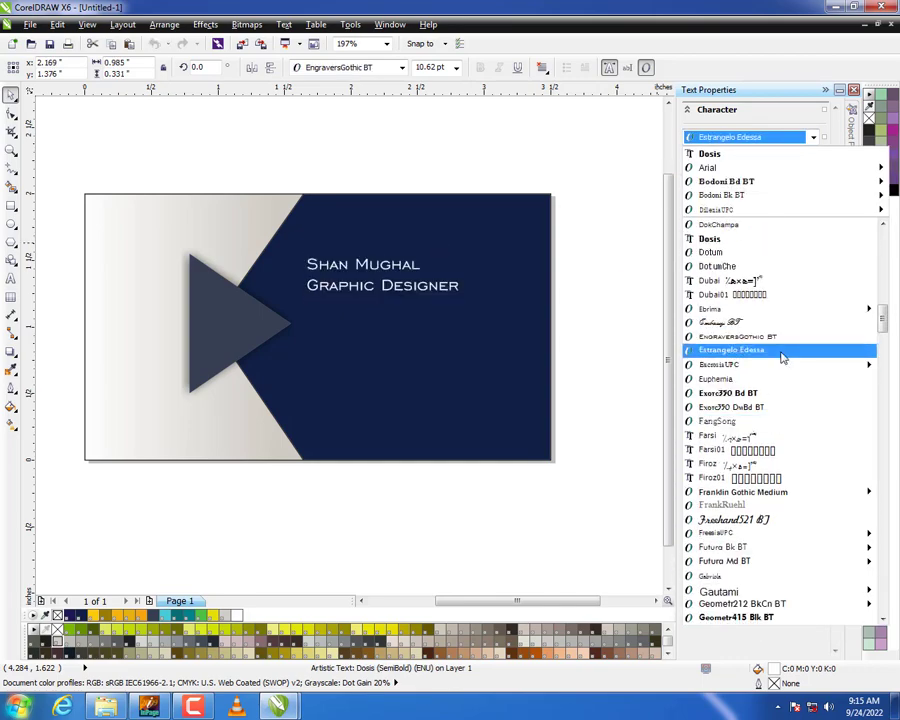
pyautogui.click(782, 350)
# Break the name and job title into separate lines, then shrink the job title to about two thirds size and place it just below the name.
pyautogui.scroll(4, 388, 296)
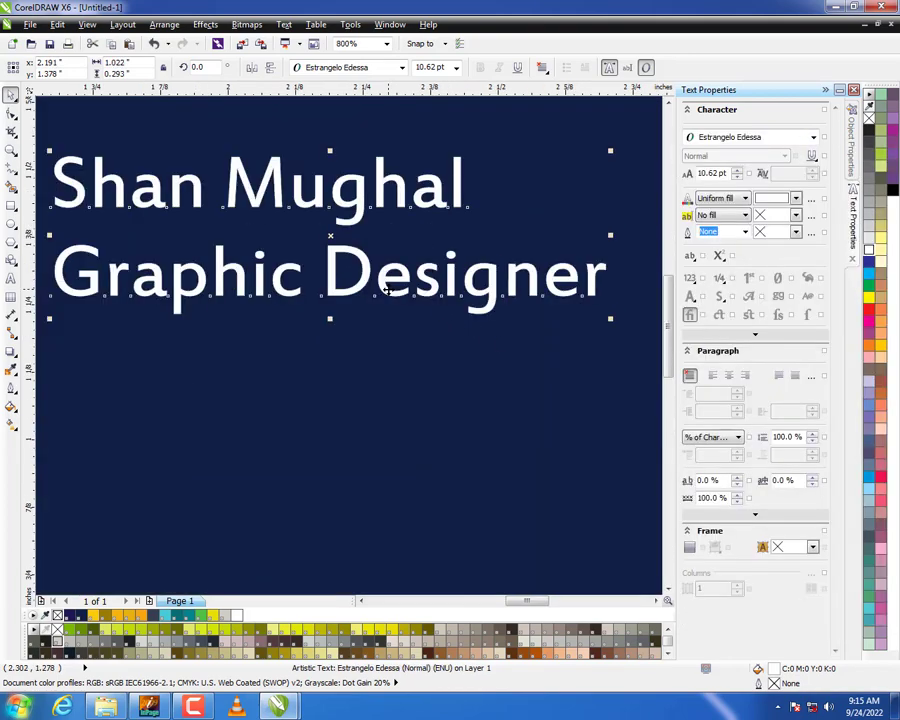
pyautogui.hotkey('ctrl', 'k')
pyautogui.click(488, 288)
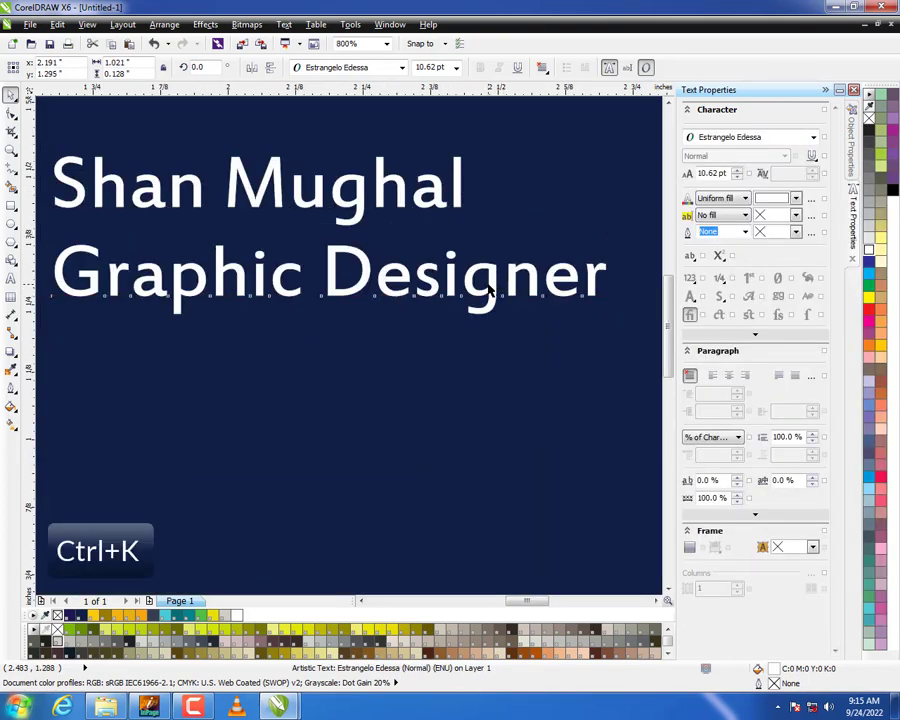
pyautogui.moveTo(610, 319); pyautogui.dragTo(330, 308)
pyautogui.moveTo(300, 267); pyautogui.dragTo(295, 244)
pyautogui.moveTo(294, 248); pyautogui.dragTo(293, 251)
# Set the font of the cardholder's name to Exotc350 Bd BT and collapse the text properties.
pyautogui.click(350, 205)
pyautogui.click(700, 137)
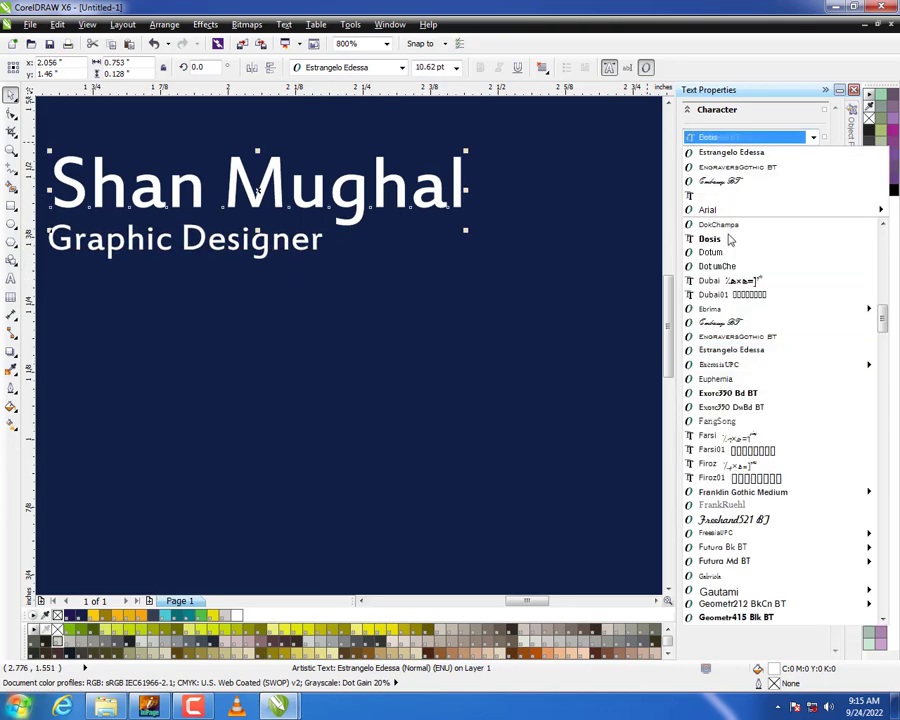
pyautogui.click(744, 393)
pyautogui.scroll(-3, 448, 388)
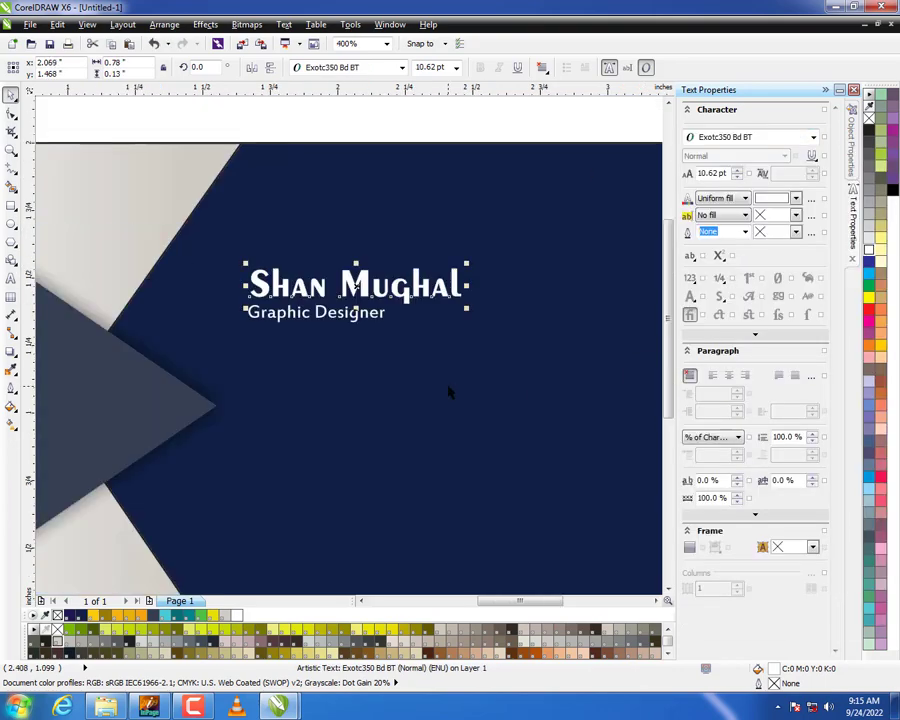
pyautogui.scroll(3, 348, 310)
pyautogui.click(826, 90)
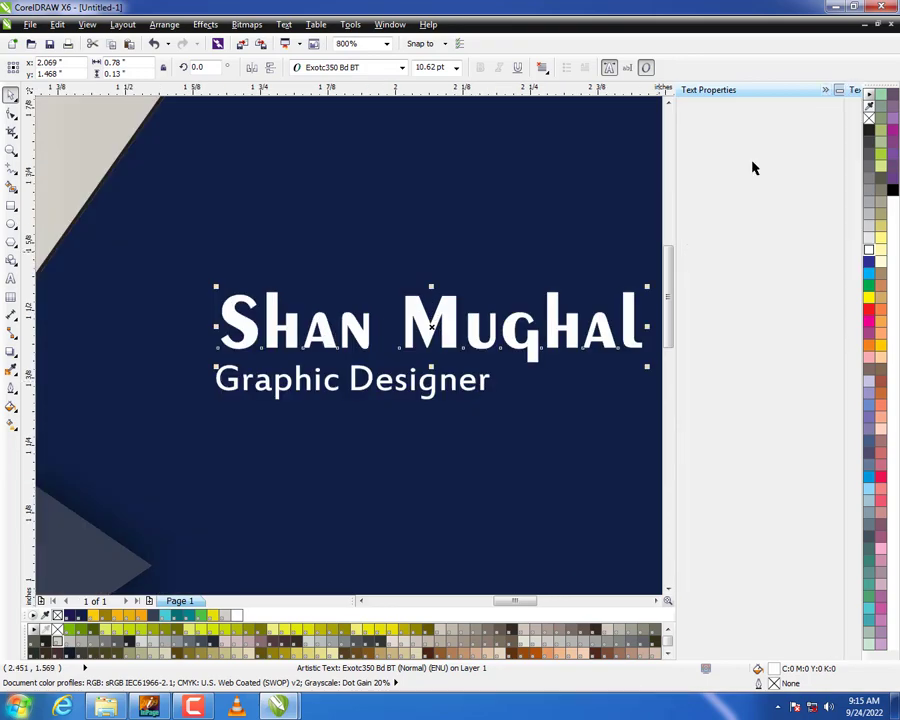
# Enlarge the job title slightly and line up its start with the name above.
pyautogui.click(512, 386)
pyautogui.click(584, 414)
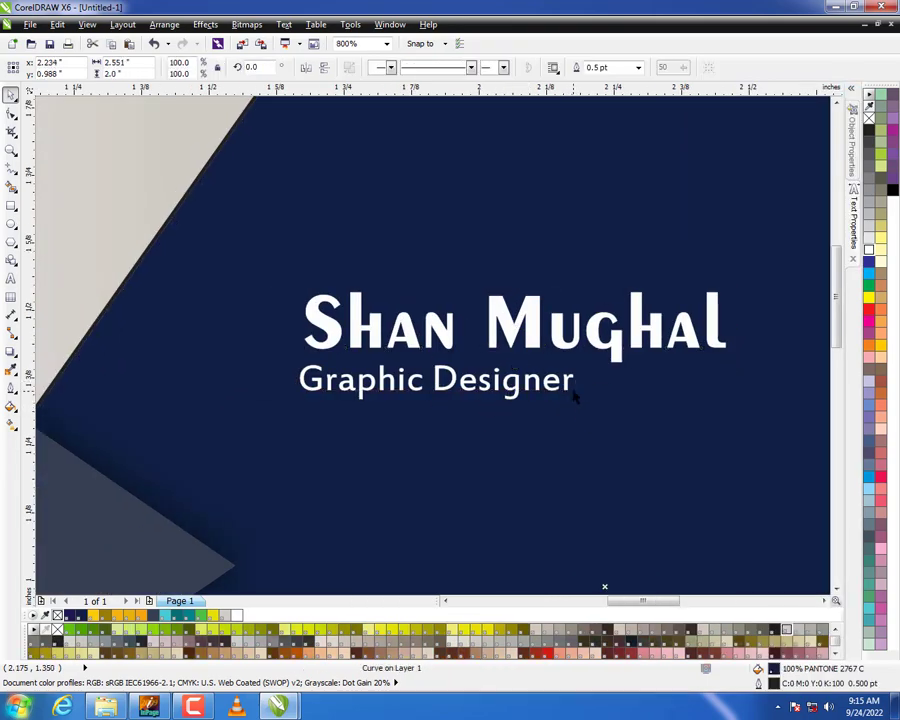
pyautogui.click(572, 385)
pyautogui.moveTo(599, 392); pyautogui.dragTo(597, 389)
# Enlarge the name and job title together to about 0.91 inch wide and move them into the upper part of the navy area.
pyautogui.keyDown('shift'); pyautogui.click(427, 332); pyautogui.keyUp('shift')
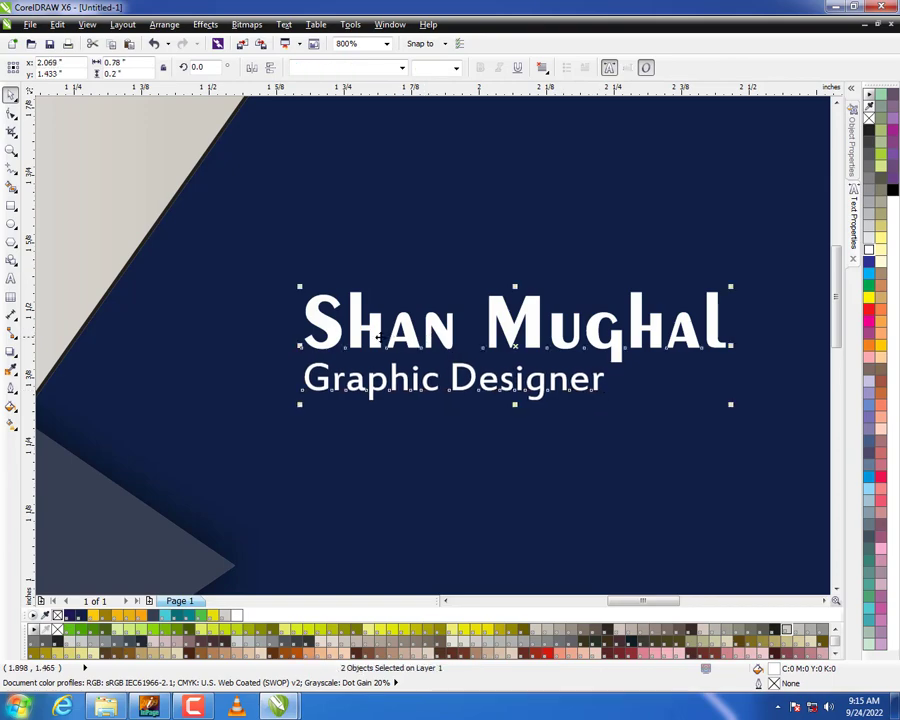
pyautogui.scroll(-2, 372, 337)
pyautogui.moveTo(372, 337); pyautogui.dragTo(402, 325)
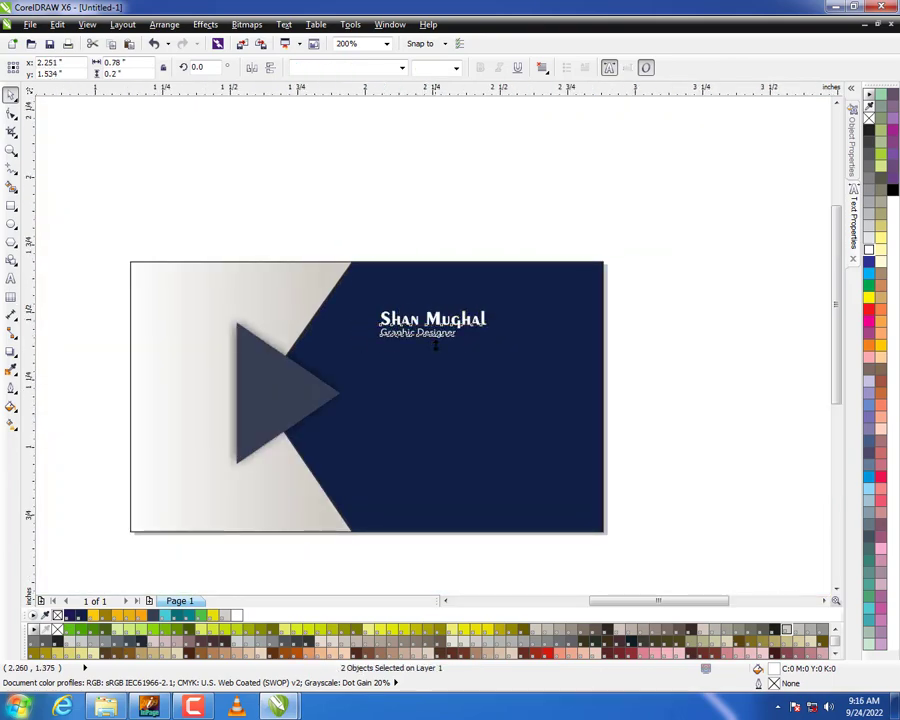
pyautogui.scroll(1, 435, 345)
pyautogui.moveTo(542, 334); pyautogui.dragTo(560, 344)
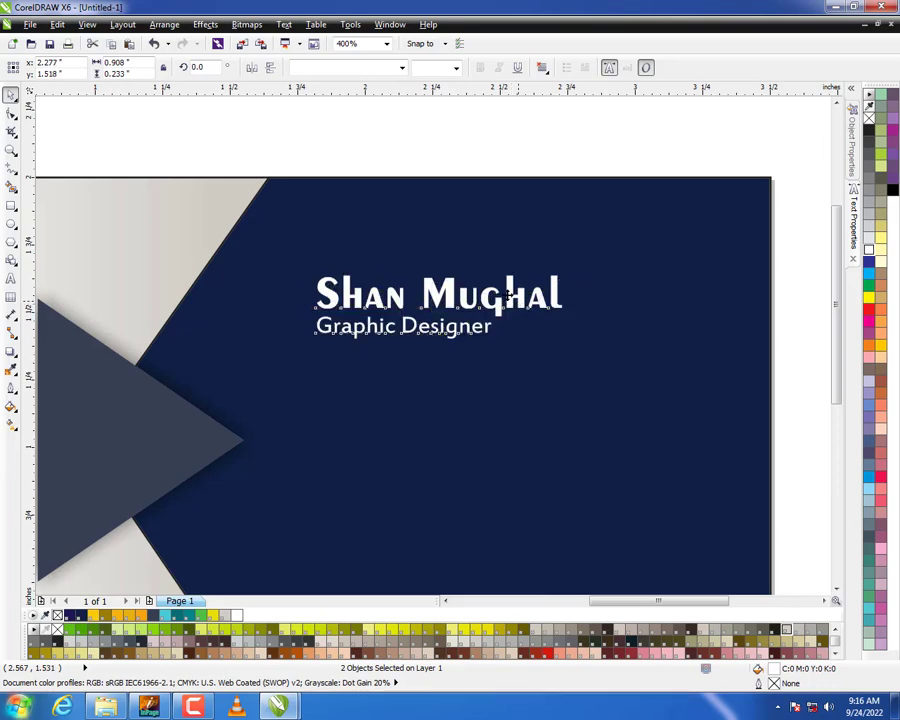
pyautogui.scroll(-1, 513, 298)
pyautogui.scroll(1, 510, 290)
pyautogui.moveTo(500, 280); pyautogui.dragTo(497, 257)
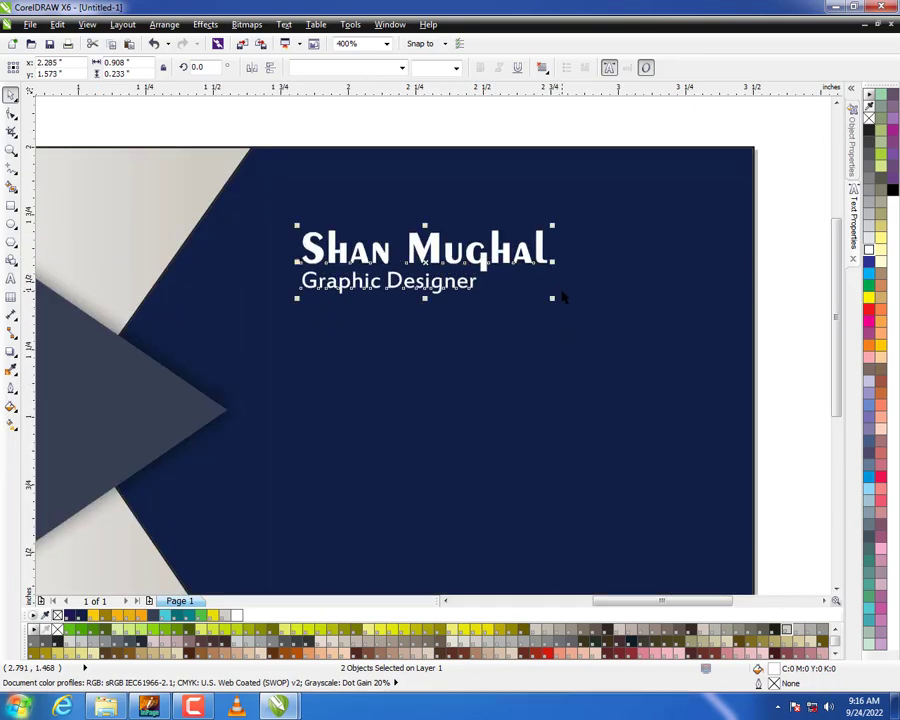
# Scale the name and job title up to about 0.99 inch wide and shift them slightly right.
pyautogui.moveTo(554, 296); pyautogui.dragTo(568, 300)
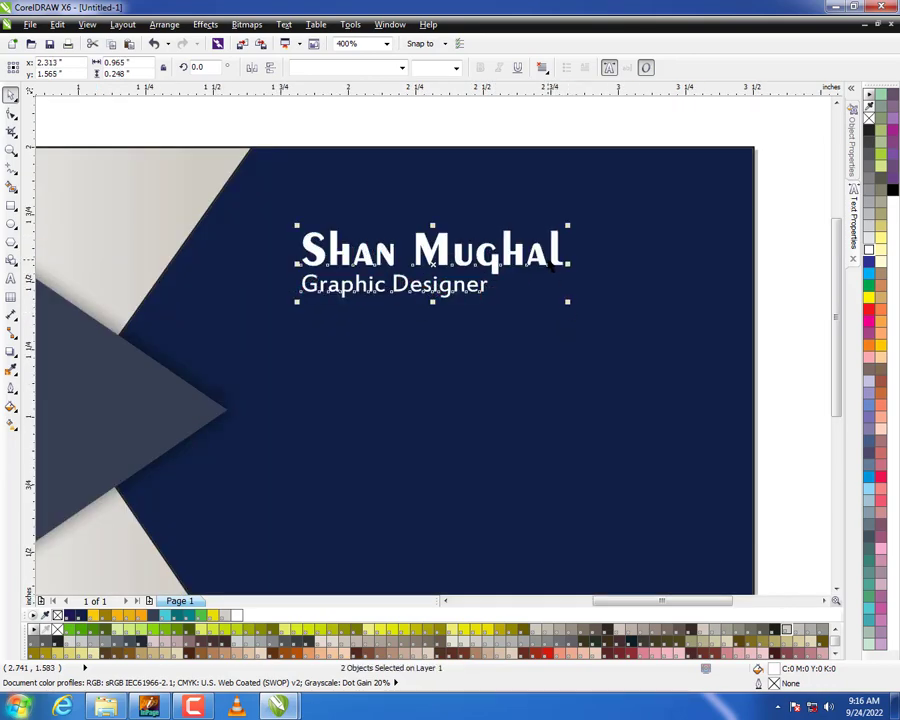
pyautogui.click(546, 283)
pyautogui.scroll(-1, 548, 292)
pyautogui.click(696, 354)
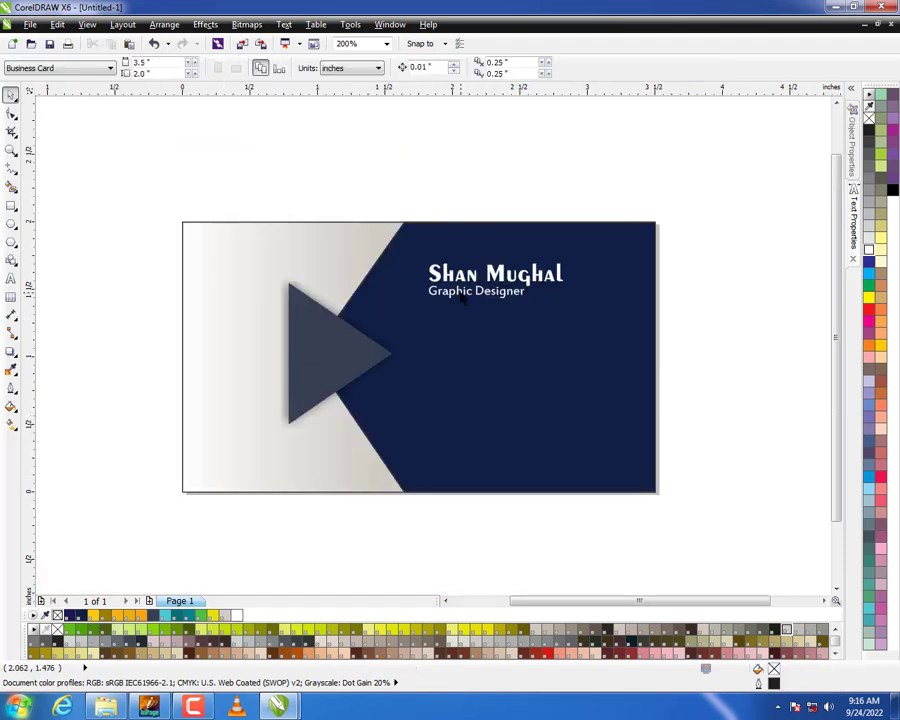
pyautogui.moveTo(670, 246); pyautogui.dragTo(369, 315)
pyautogui.moveTo(431, 278); pyautogui.dragTo(440, 278)
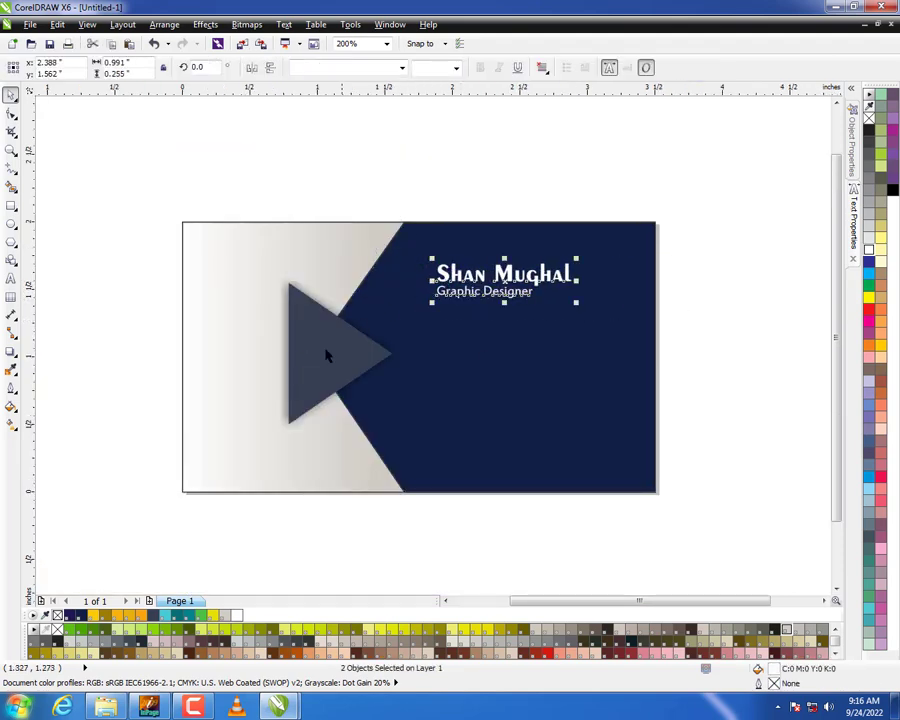
# Enlarge the shadowed triangle about its centre to about 1.03 by 1.23 inches.
pyautogui.click(327, 351)
pyautogui.moveTo(396, 428); pyautogui.dragTo(402, 435)
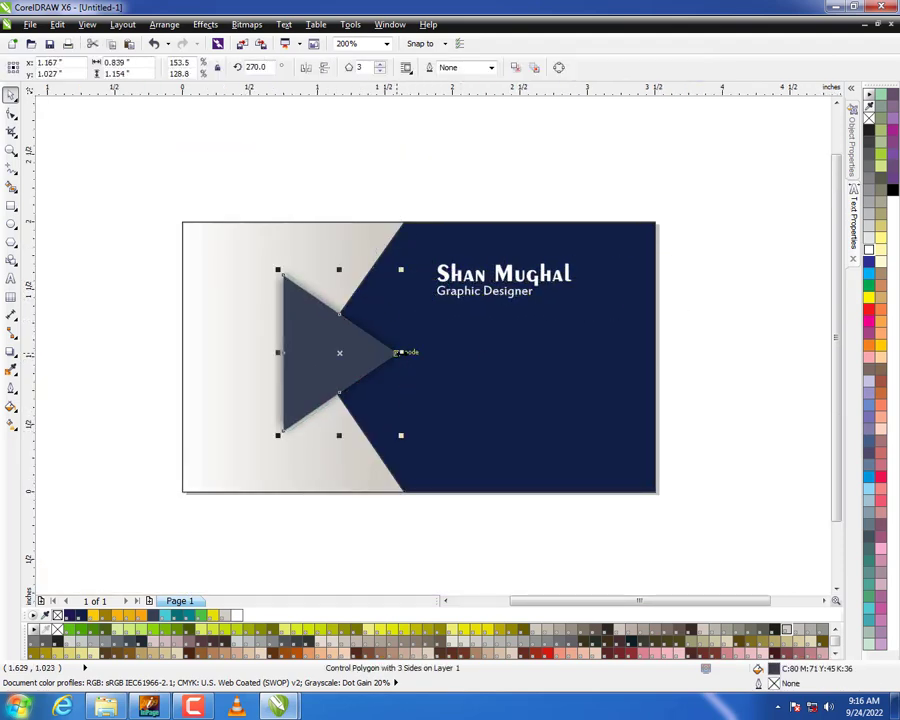
pyautogui.moveTo(402, 352); pyautogui.dragTo(410, 352)
pyautogui.moveTo(408, 434); pyautogui.dragTo(413, 441)
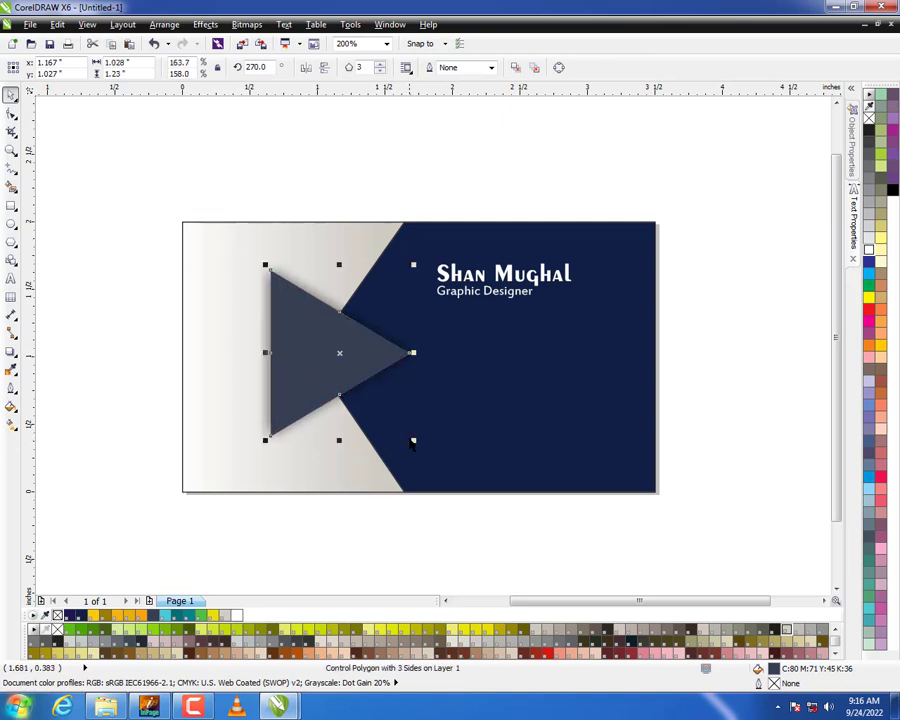
pyautogui.click(429, 518)
# Duplicate the job title lower on the navy area and replace its text with lines for phone number, e-mail, website and two-line address.
pyautogui.moveTo(474, 292); pyautogui.dragTo(474, 341)
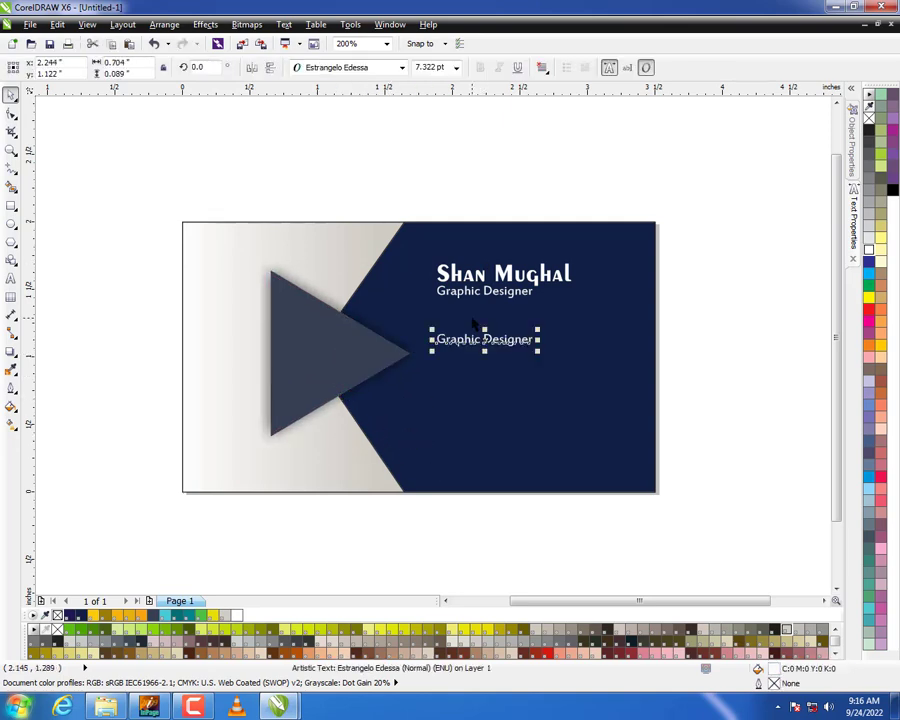
pyautogui.doubleClick(471, 342)
pyautogui.hotkey('ctrl', 'a')
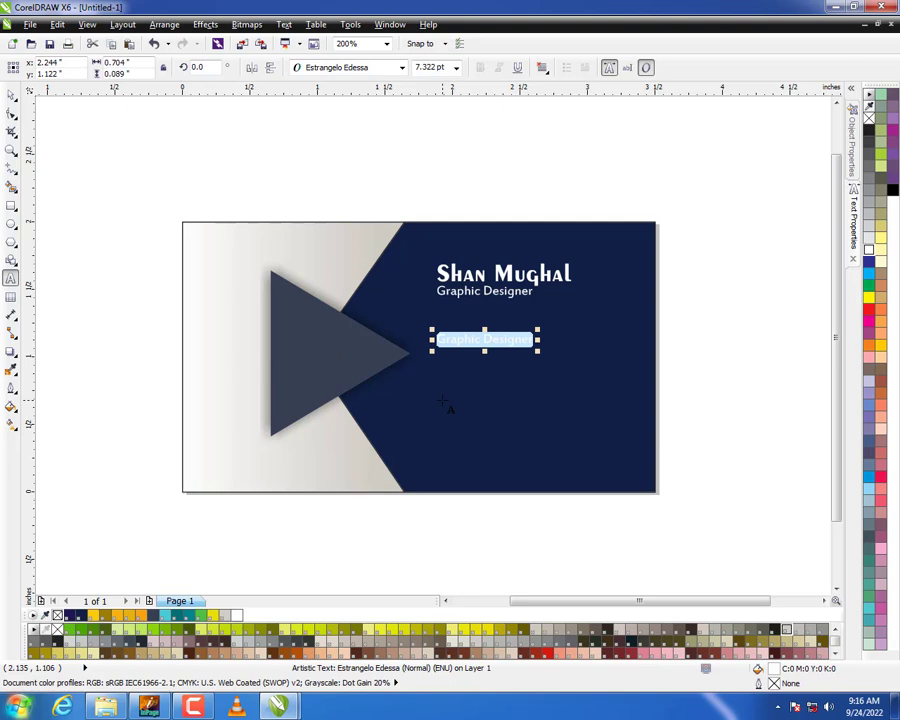
pyautogui.write('+92 123 456 789')
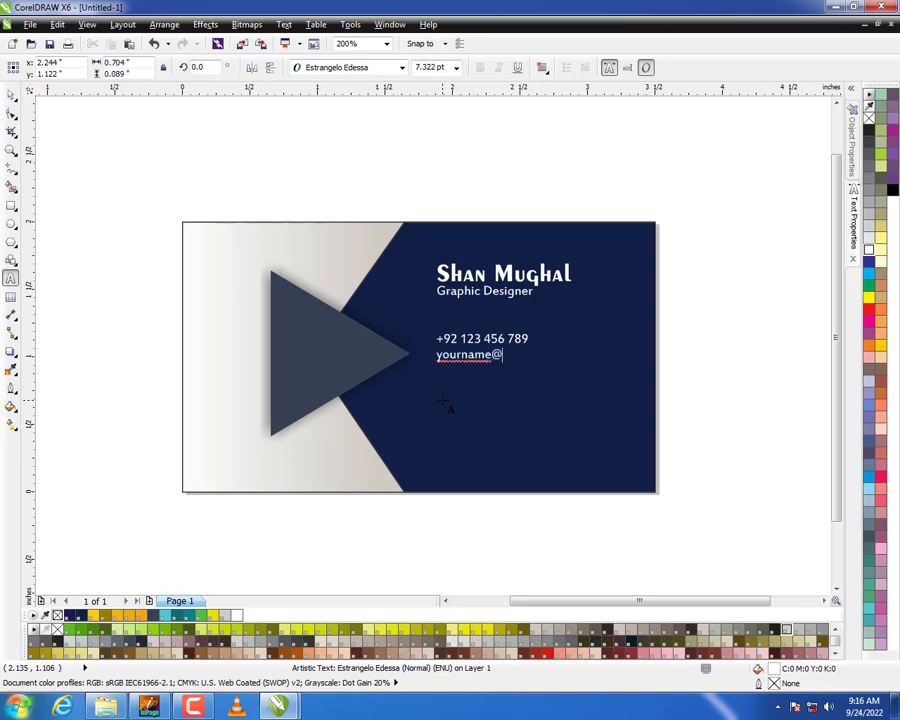
pyautogui.write('o')
pyautogui.press('Return')
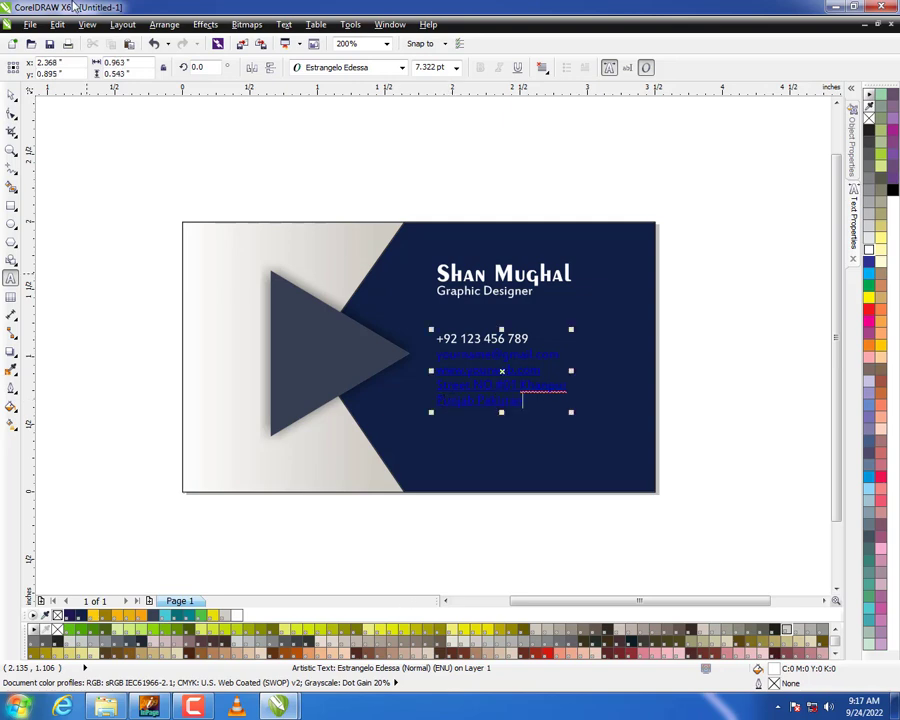
# Colour the contact details text white and scale it down to about 6.3 pt.
pyautogui.click(11, 95)
pyautogui.click(870, 250)
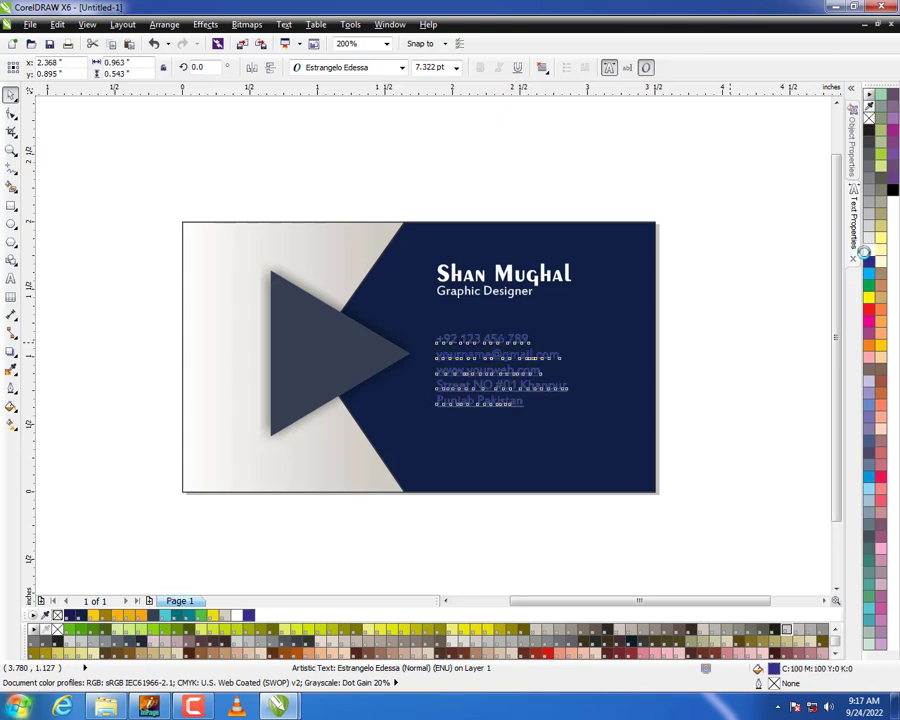
pyautogui.moveTo(558, 410); pyautogui.dragTo(508, 396)
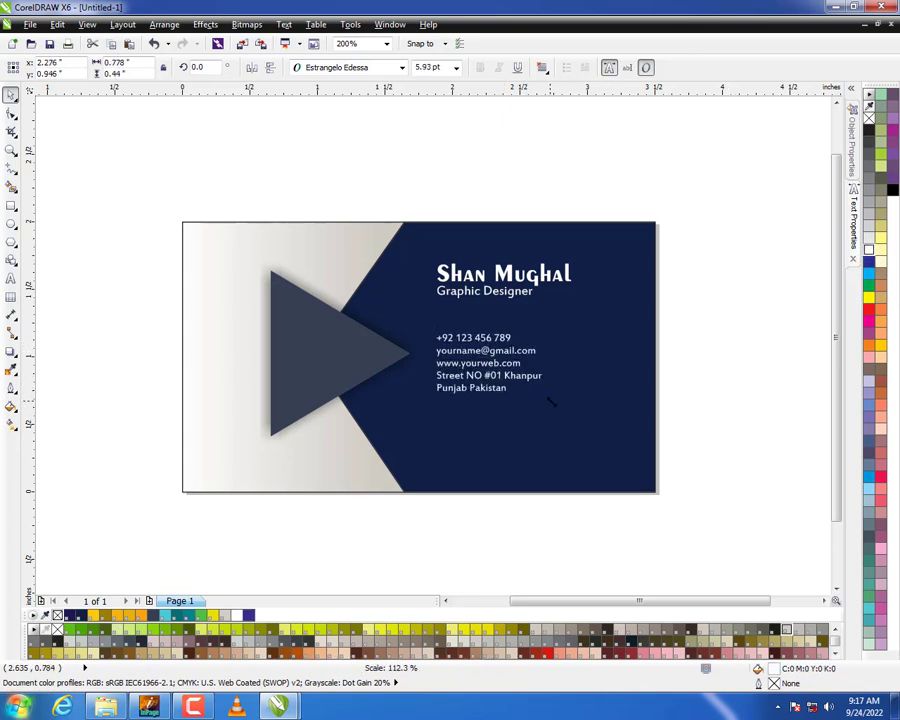
# Widen the letter and line spacing of the contact details with the Shape tool to about 0.93 by 0.71 inch.
pyautogui.press('F10')
pyautogui.scroll(2, 540, 405)
pyautogui.moveTo(560, 394); pyautogui.dragTo(585, 394)
pyautogui.moveTo(333, 403); pyautogui.dragTo(332, 465)
pyautogui.press('space')
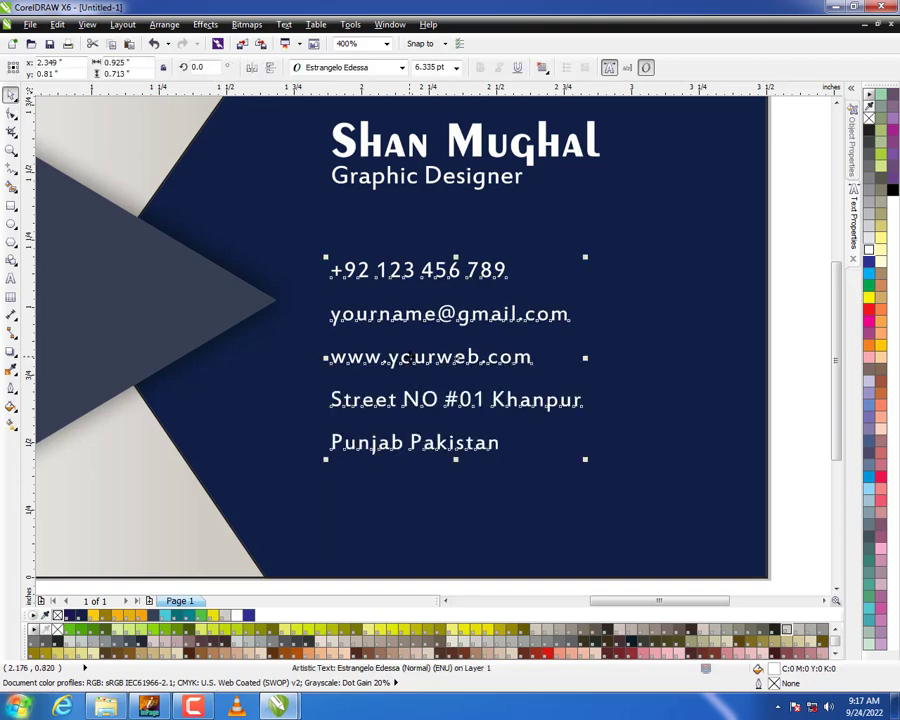
# Move the contact details lower, break them into separate lines, and group the two address lines closer together.
pyautogui.moveTo(408, 353); pyautogui.dragTo(419, 405)
pyautogui.scroll(-1, 405, 362)
pyautogui.scroll(1, 406, 377)
pyautogui.click(406, 527)
pyautogui.keyDown('shift'); pyautogui.click(420, 385); pyautogui.keyUp('shift')
pyautogui.hotkey('ctrl', 'g')
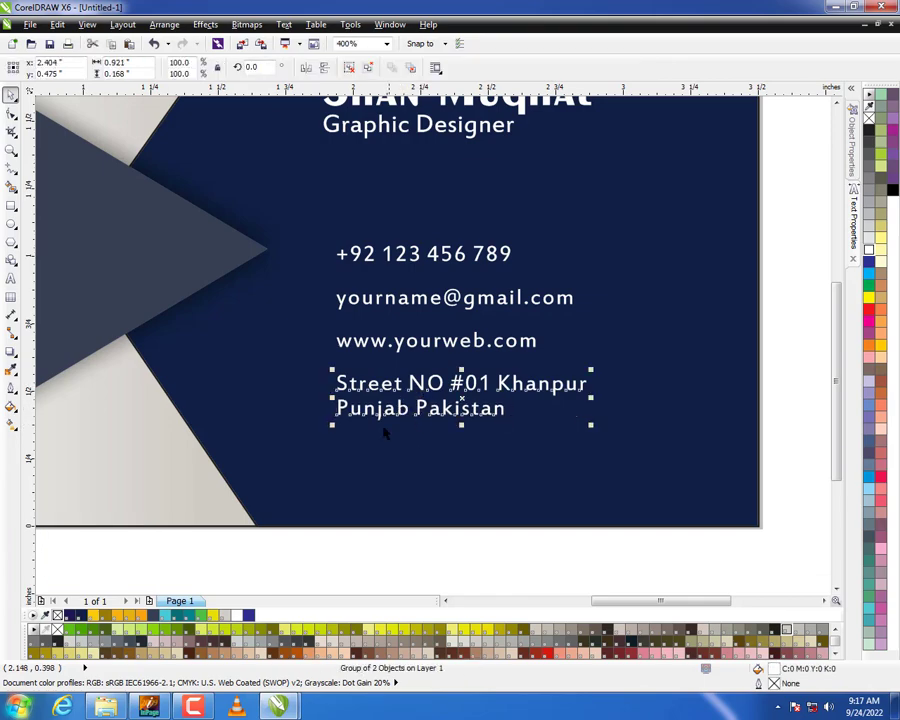
# Nudge the address, website and e-mail lines downward in turn to widen the gaps between the contact lines evenly.
pyautogui.moveTo(665, 583); pyautogui.dragTo(307, 358)
pyautogui.press('Down')
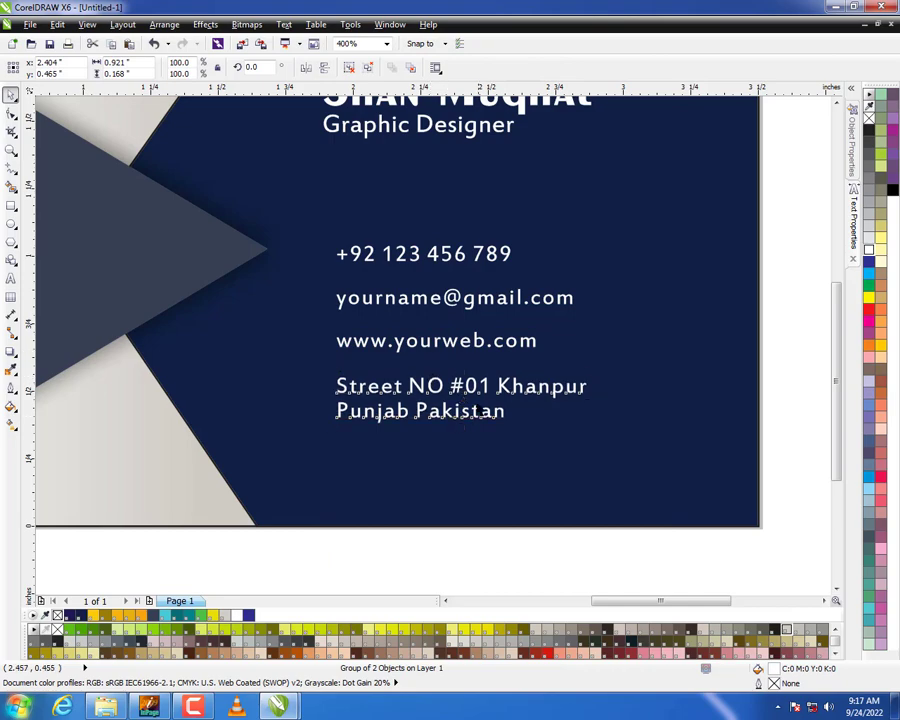
pyautogui.press('Down')
pyautogui.moveTo(661, 583); pyautogui.dragTo(271, 305)
pyautogui.press('Down')
pyautogui.press('Down')
pyautogui.moveTo(262, 551); pyautogui.dragTo(655, 272)
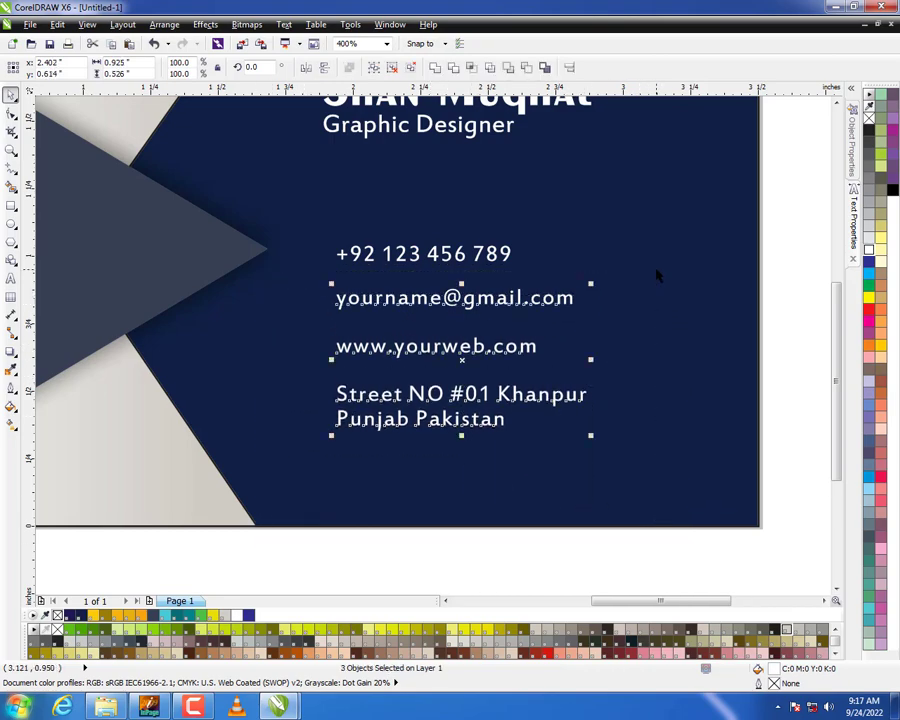
pyautogui.press('Down')
pyautogui.press('Down')
# Enlarge the contact lines slightly and nudge all the card text a little to the right.
pyautogui.scroll(-1, 530, 273)
pyautogui.moveTo(711, 243); pyautogui.dragTo(412, 382)
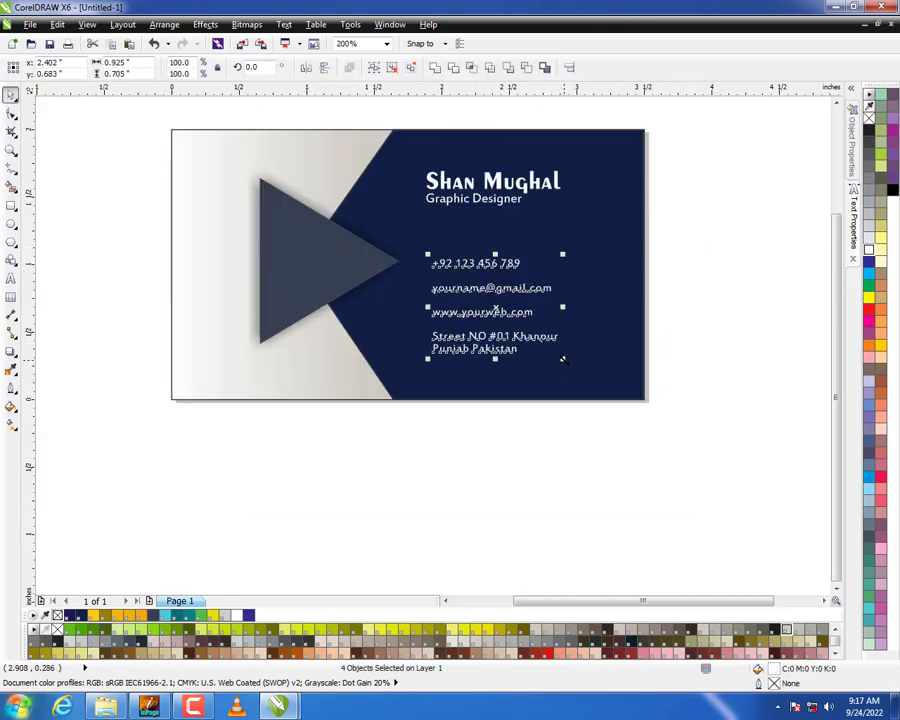
pyautogui.click(496, 464)
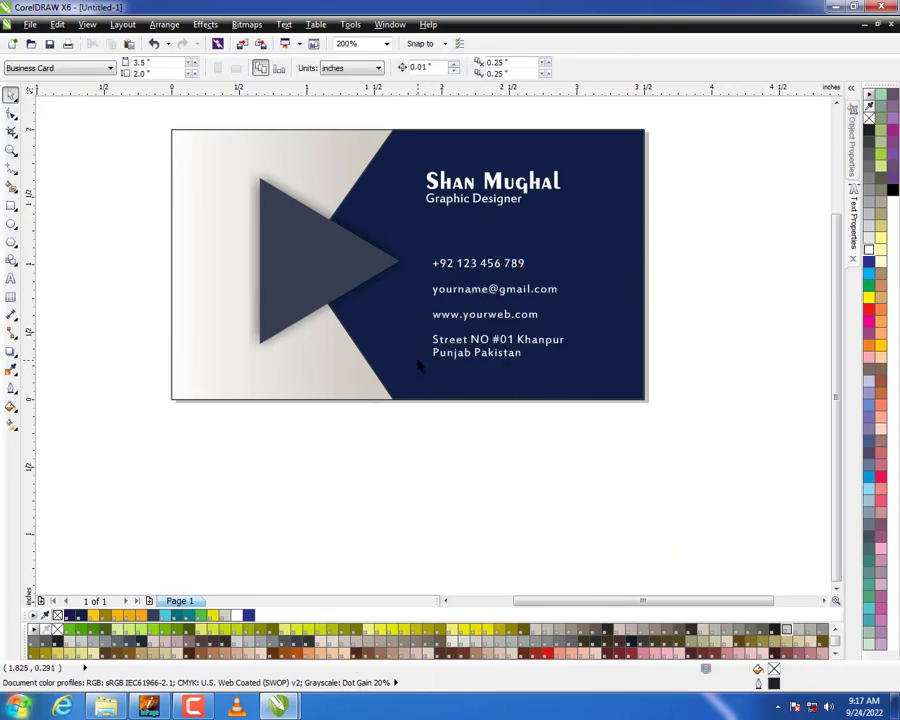
pyautogui.moveTo(631, 454); pyautogui.dragTo(376, 157)
pyautogui.press('Right')
pyautogui.press('Right')
pyautogui.click(433, 418)
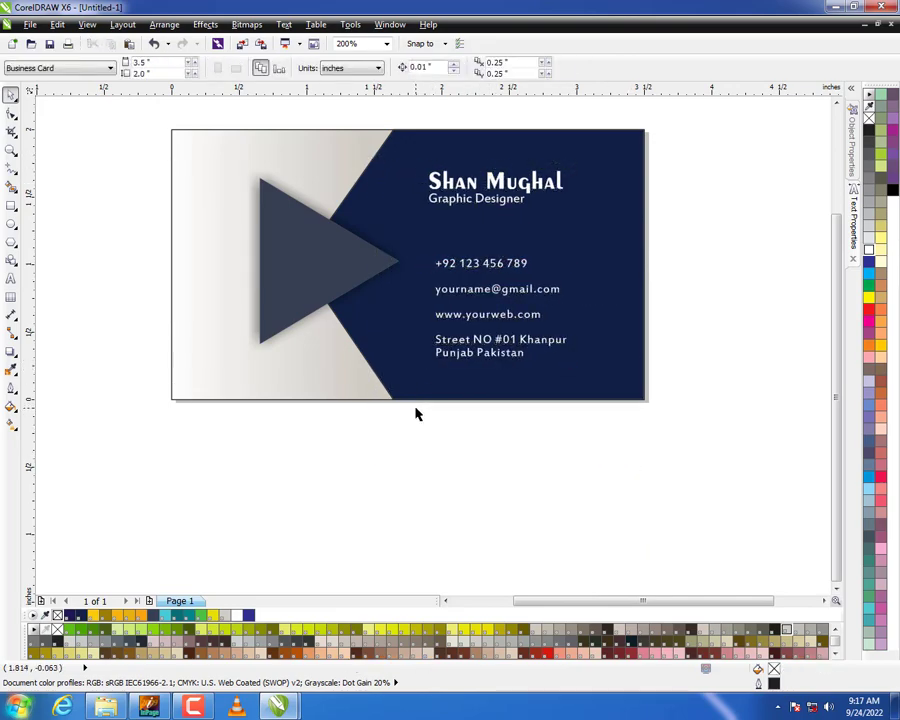
# Copy the group of four contact icons from the other open document and paste it below the card.
pyautogui.hotkey('ctrl', 'Tab')
pyautogui.moveTo(527, 210); pyautogui.dragTo(733, 187)
pyautogui.hotkey('ctrl', 'c')
pyautogui.hotkey('ctrl', 'Tab')
pyautogui.hotkey('ctrl', 'v')
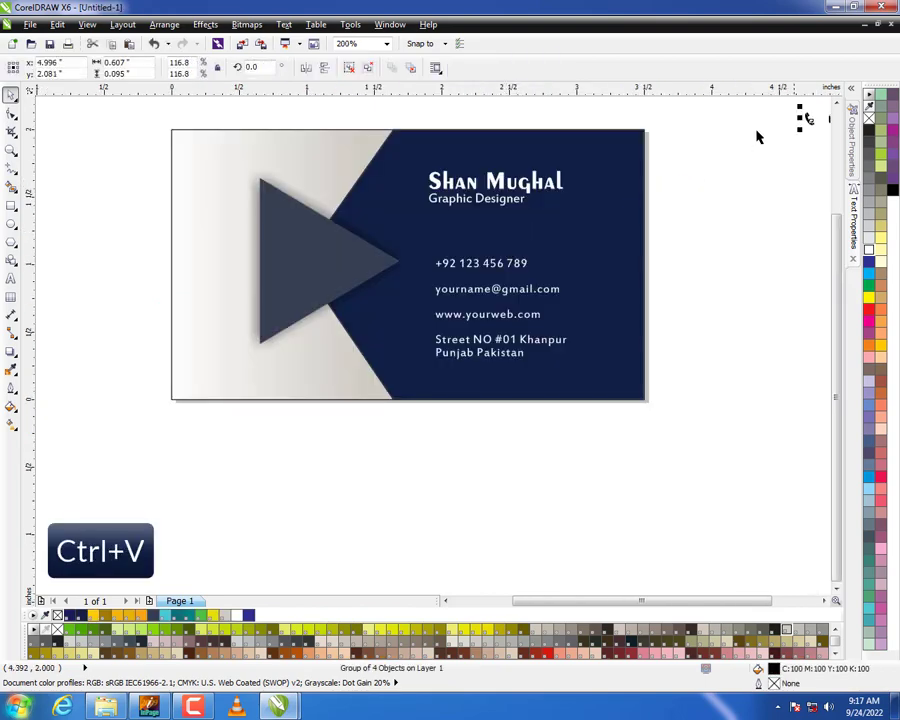
pyautogui.moveTo(812, 120); pyautogui.dragTo(425, 448)
pyautogui.press('Escape')
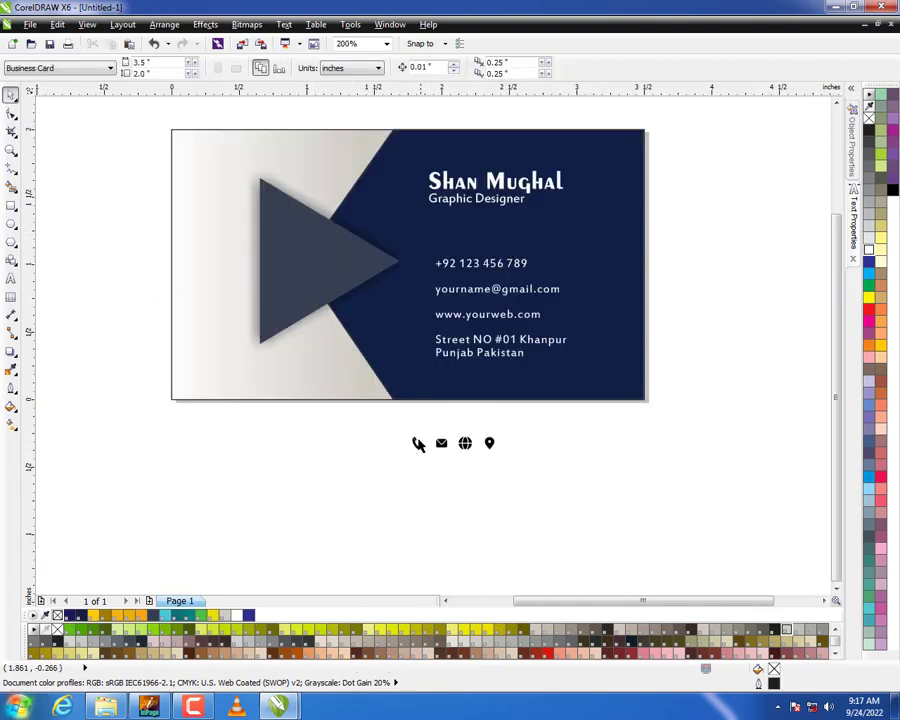
# Place the phone, envelope, globe and location icons beside their matching contact lines and colour them white.
pyautogui.moveTo(408, 275); pyautogui.dragTo(409, 270)
pyautogui.moveTo(441, 443); pyautogui.dragTo(416, 320)
pyautogui.moveTo(486, 444); pyautogui.dragTo(481, 246)
pyautogui.click(872, 252)
# Align each icon with the middle of its contact line and centre all four icons in one vertical column.
pyautogui.moveTo(741, 231); pyautogui.dragTo(358, 290)
pyautogui.press('e')
pyautogui.moveTo(697, 277); pyautogui.dragTo(381, 331)
pyautogui.press('e')
pyautogui.press('e')
pyautogui.moveTo(703, 406); pyautogui.dragTo(385, 328)
pyautogui.press('e')
pyautogui.moveTo(361, 457); pyautogui.dragTo(427, 240)
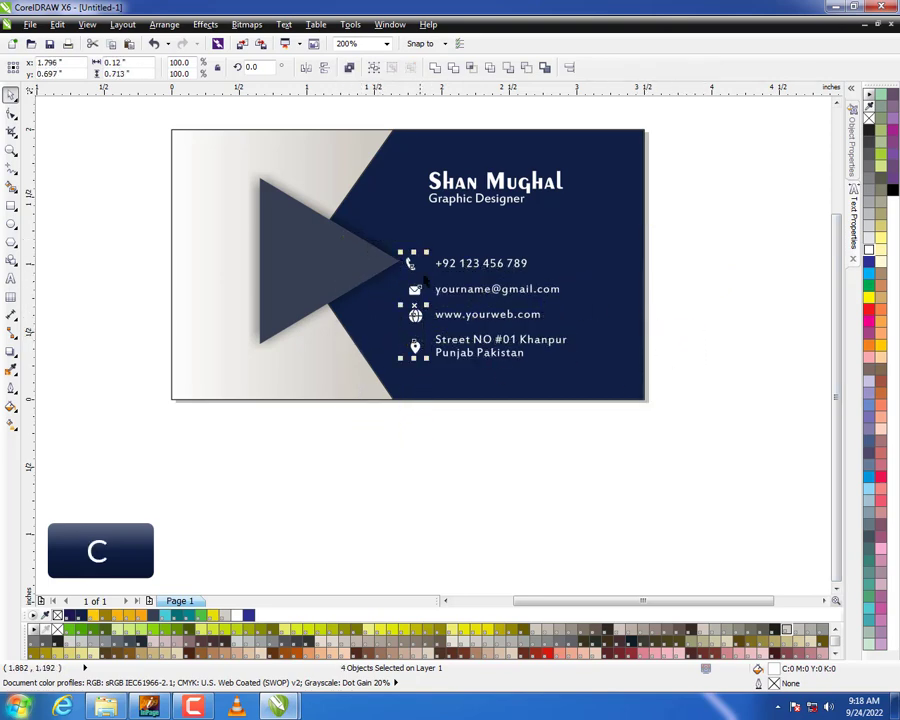
pyautogui.click(410, 514)
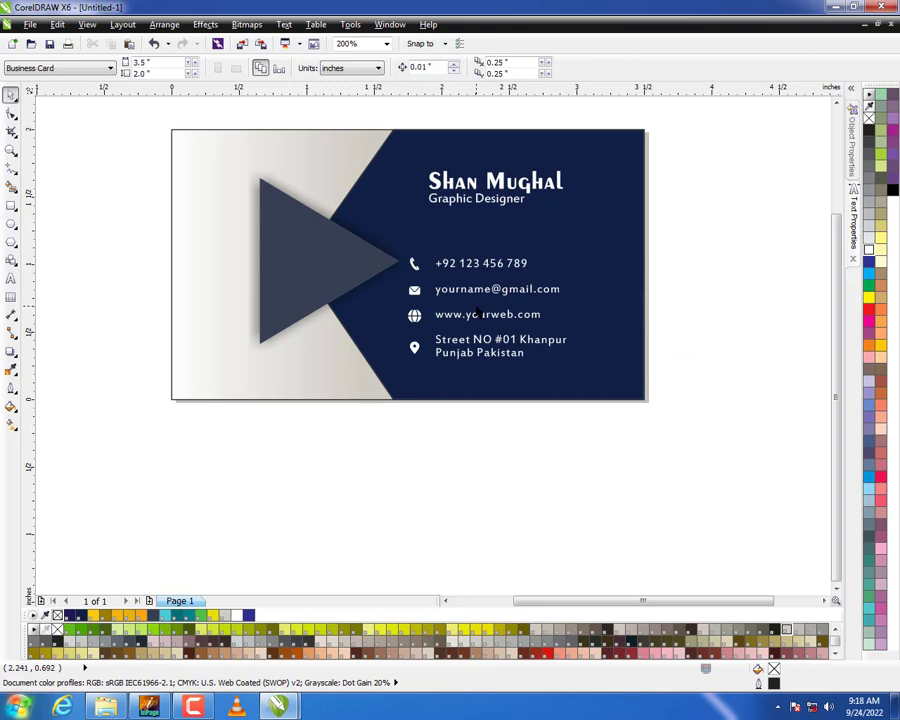
# Shift the name and job title left toward the icon column's left edge.
pyautogui.moveTo(538, 314); pyautogui.dragTo(388, 368)
pyautogui.moveTo(727, 110); pyautogui.dragTo(397, 224)
pyautogui.press('Left')
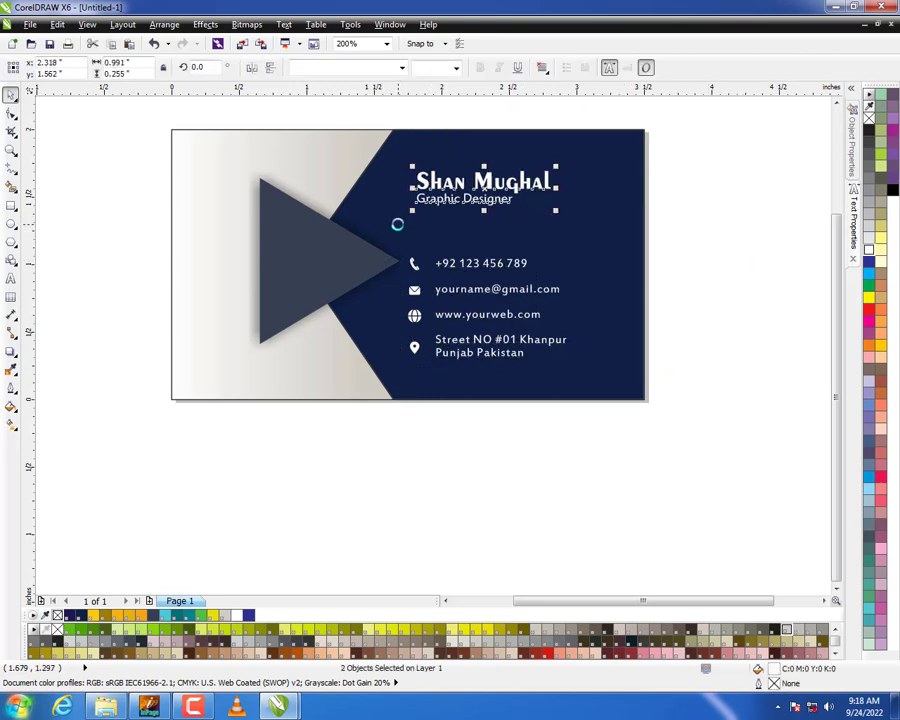
# Copy the SOFT SKILL logo from the open 001.cdr document and paste it below the card.
pyautogui.click(778, 272)
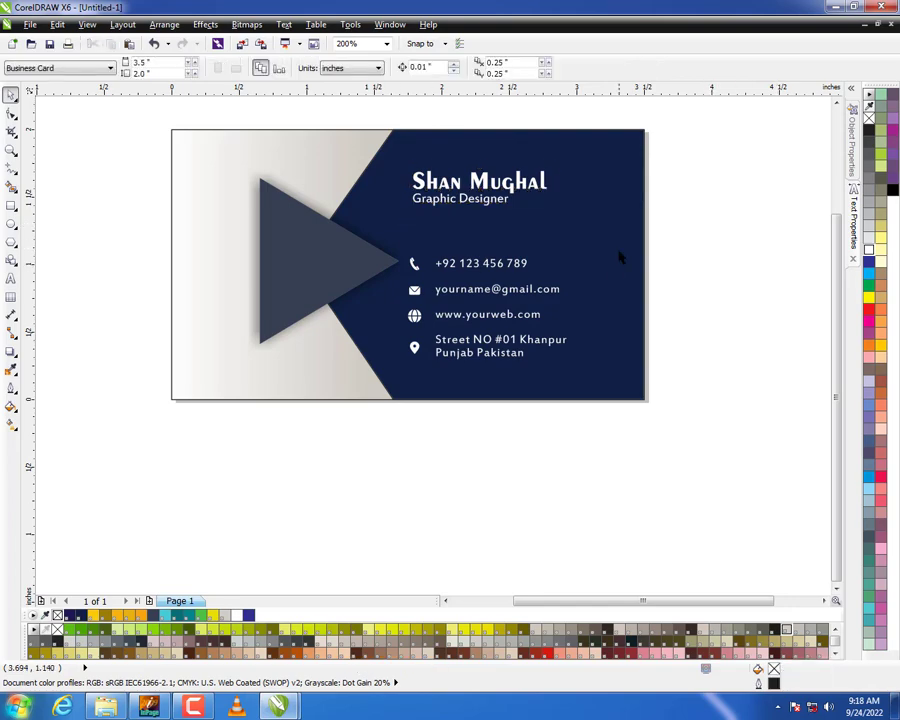
pyautogui.scroll(-1, 503, 254)
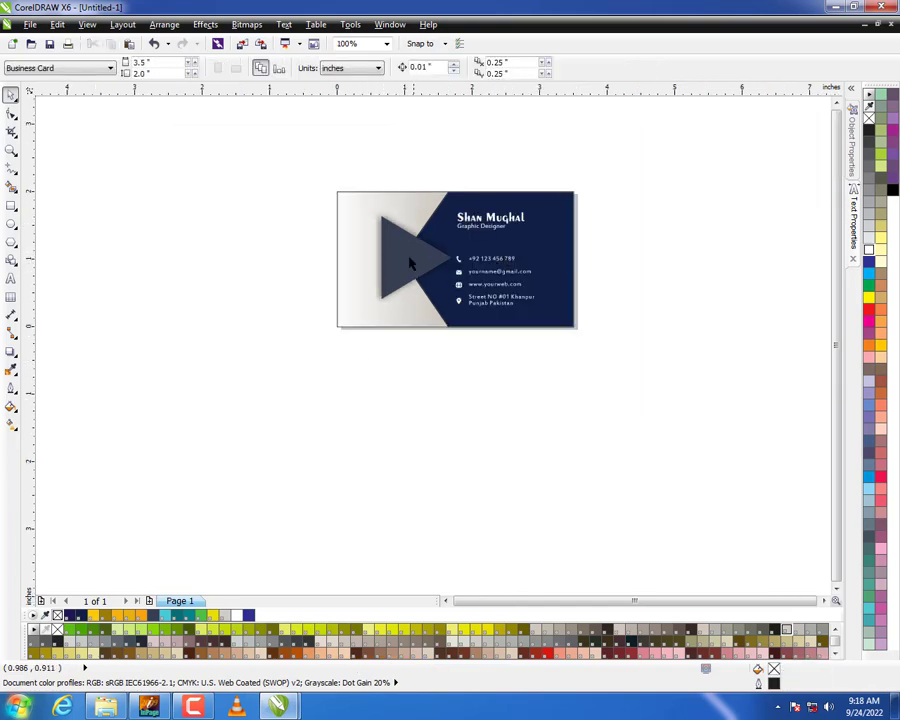
pyautogui.scroll(1, 409, 262)
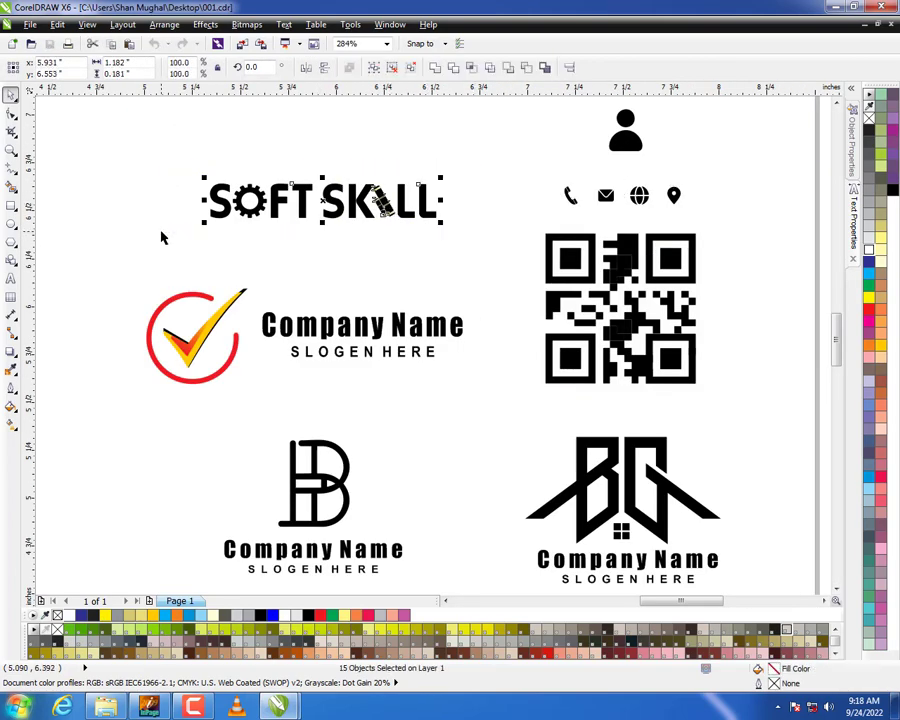
pyautogui.hotkey('ctrl', 'c')
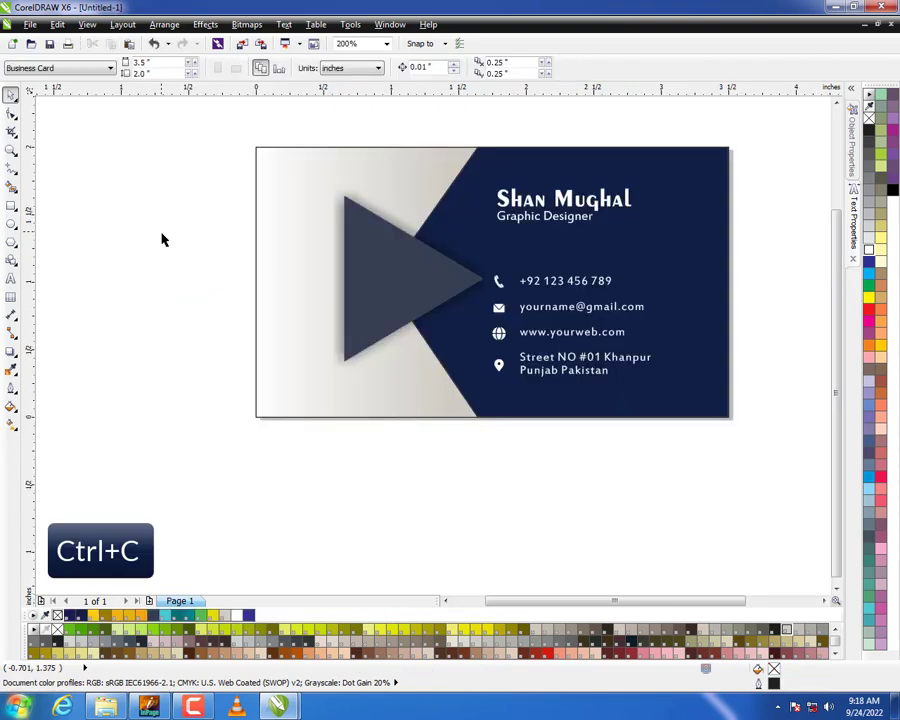
pyautogui.hotkey('ctrl', 'v')
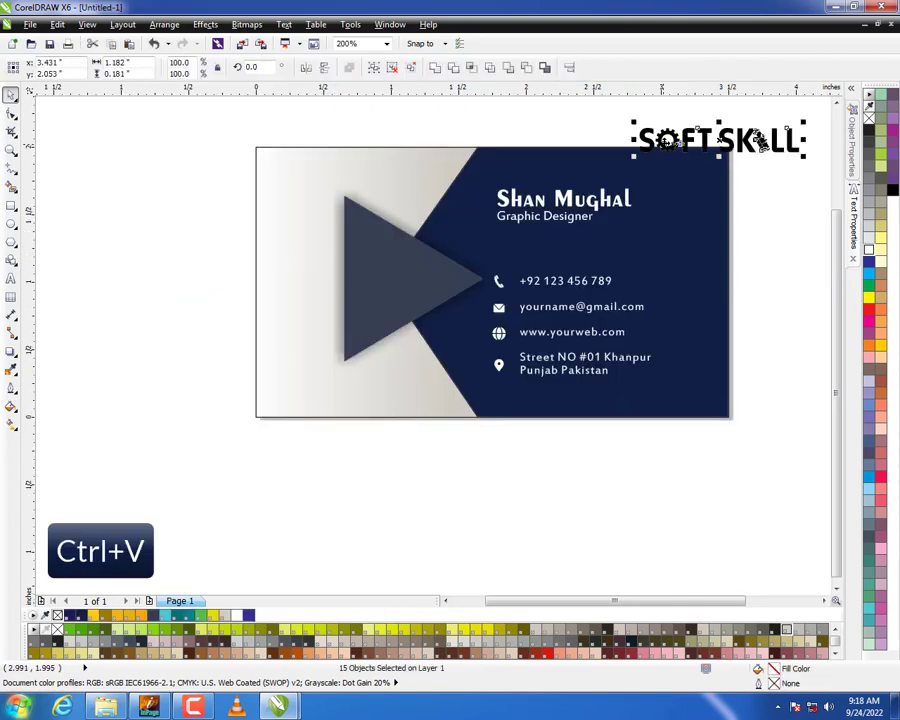
pyautogui.moveTo(681, 138); pyautogui.dragTo(332, 475)
# Enlarge the triangle slightly about its centre and shift the name, title, icons and contact lines to the right.
pyautogui.click(360, 318)
pyautogui.moveTo(415, 367); pyautogui.dragTo(416, 377)
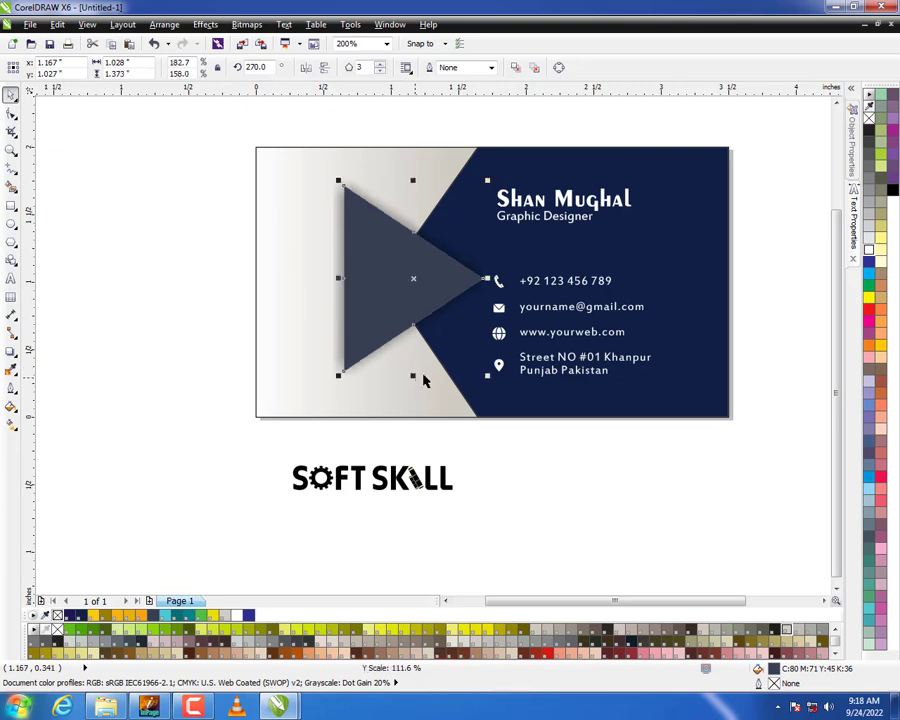
pyautogui.moveTo(489, 377); pyautogui.dragTo(493, 379)
pyautogui.moveTo(796, 182); pyautogui.dragTo(479, 396)
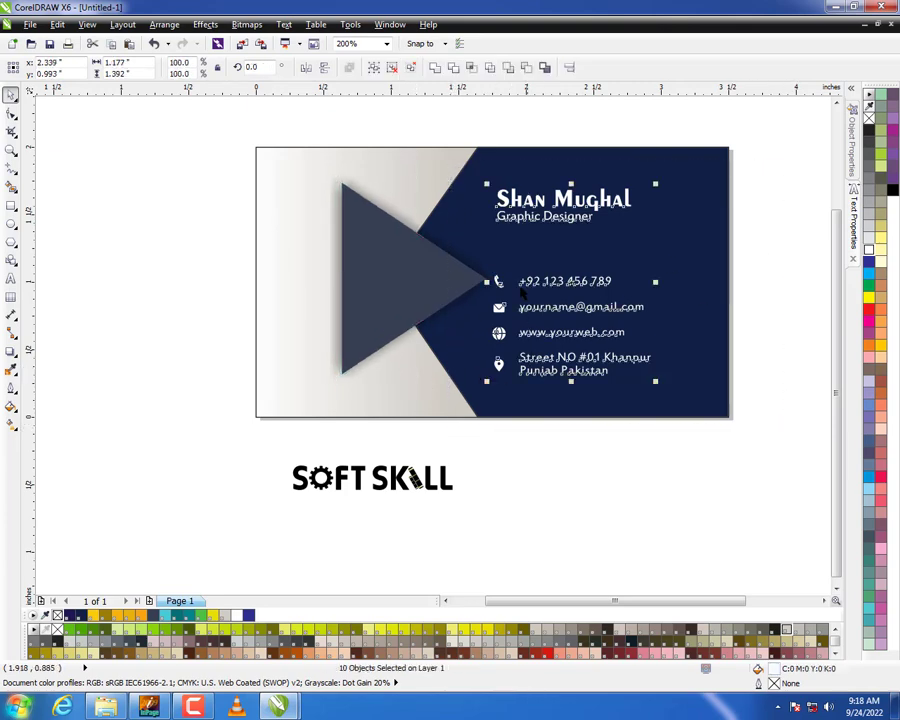
pyautogui.moveTo(527, 205); pyautogui.dragTo(551, 207)
pyautogui.click(757, 257)
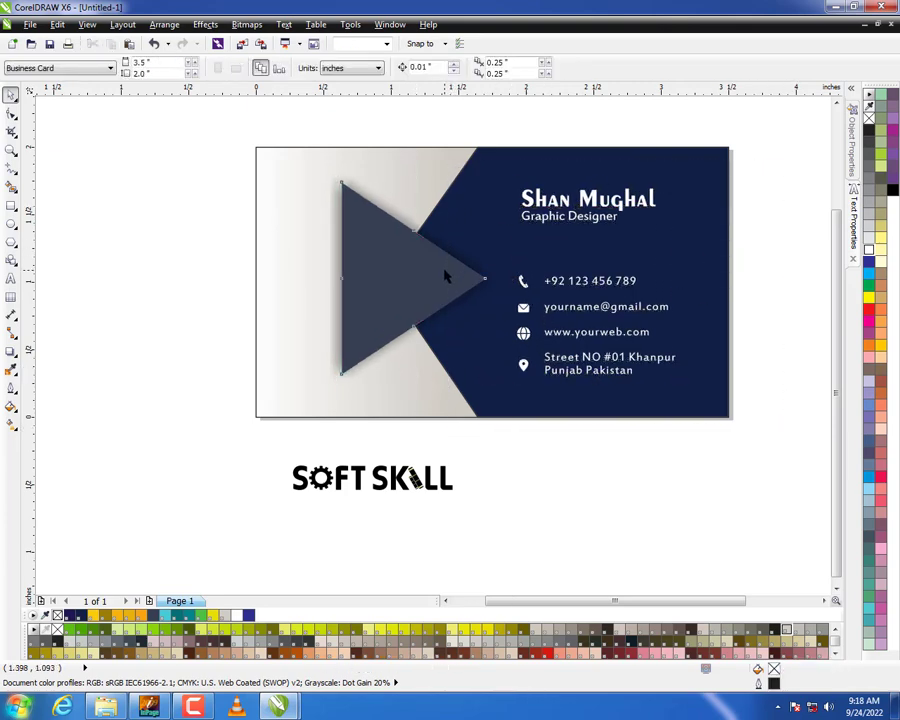
# Enlarge the triangle about its centre to roughly 1.45 by 1.57 inches.
pyautogui.click(445, 275)
pyautogui.moveTo(489, 379)
pyautogui.mouseDown()
pyautogui.moveTo(508, 402)
pyautogui.moveTo(502, 396)
pyautogui.mouseUp()
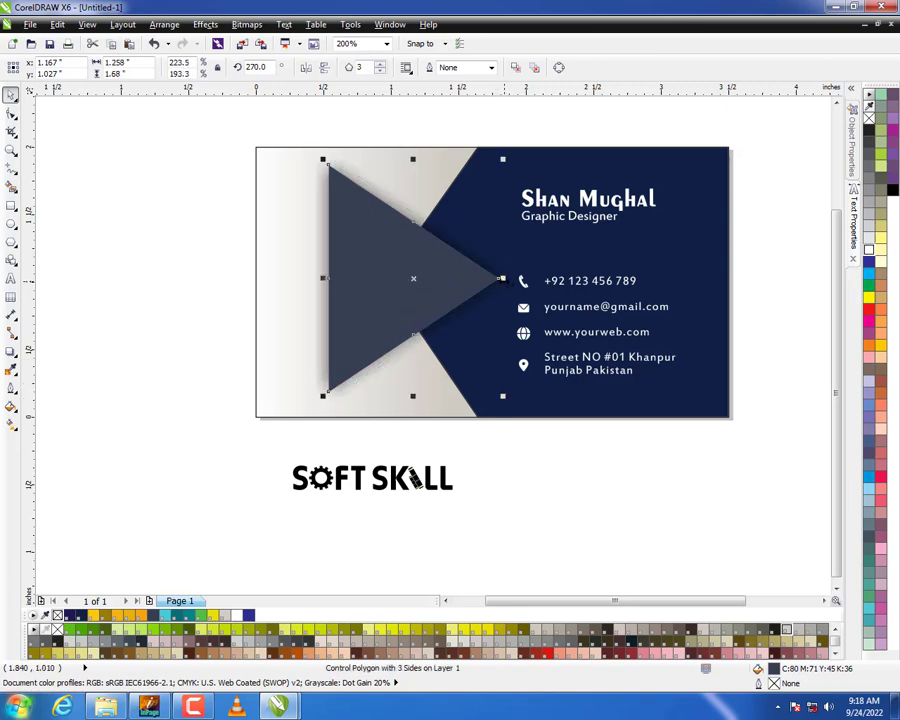
pyautogui.moveTo(502, 279); pyautogui.dragTo(516, 279)
pyautogui.moveTo(413, 158); pyautogui.dragTo(411, 166)
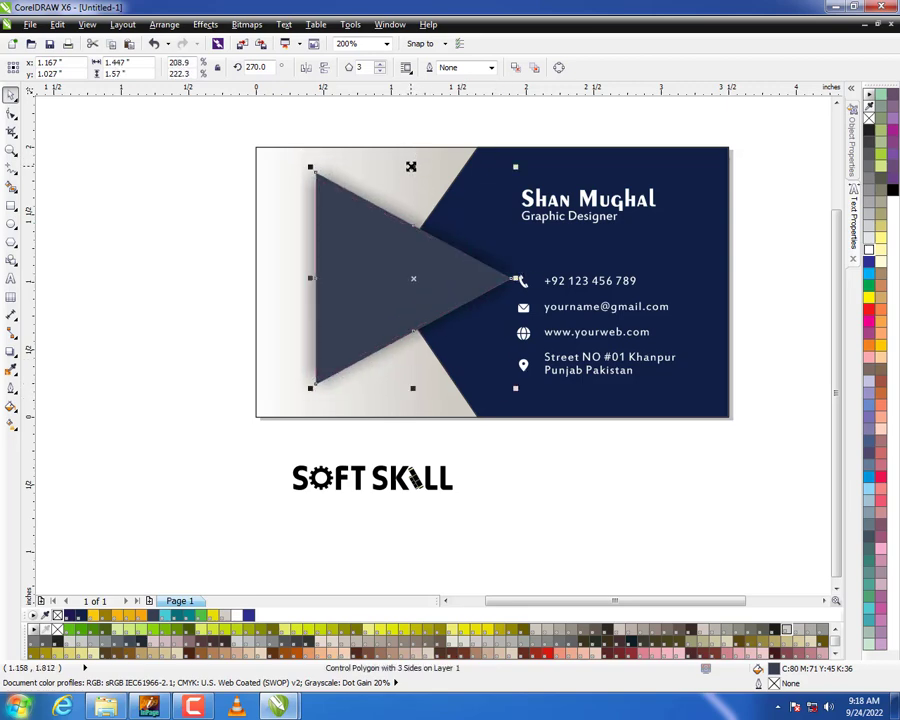
pyautogui.click(485, 457)
# Move the whole SOFT SKILL logo onto the triangle, scale it to about 1.07 by 0.16 inches and nudge it left.
pyautogui.moveTo(441, 477); pyautogui.dragTo(452, 279)
pyautogui.hotkey('ctrl', 'z')
pyautogui.moveTo(191, 522); pyautogui.dragTo(468, 452)
pyautogui.moveTo(412, 478); pyautogui.dragTo(444, 280)
pyautogui.scroll(2, 444, 280)
pyautogui.moveTo(541, 314); pyautogui.dragTo(502, 299)
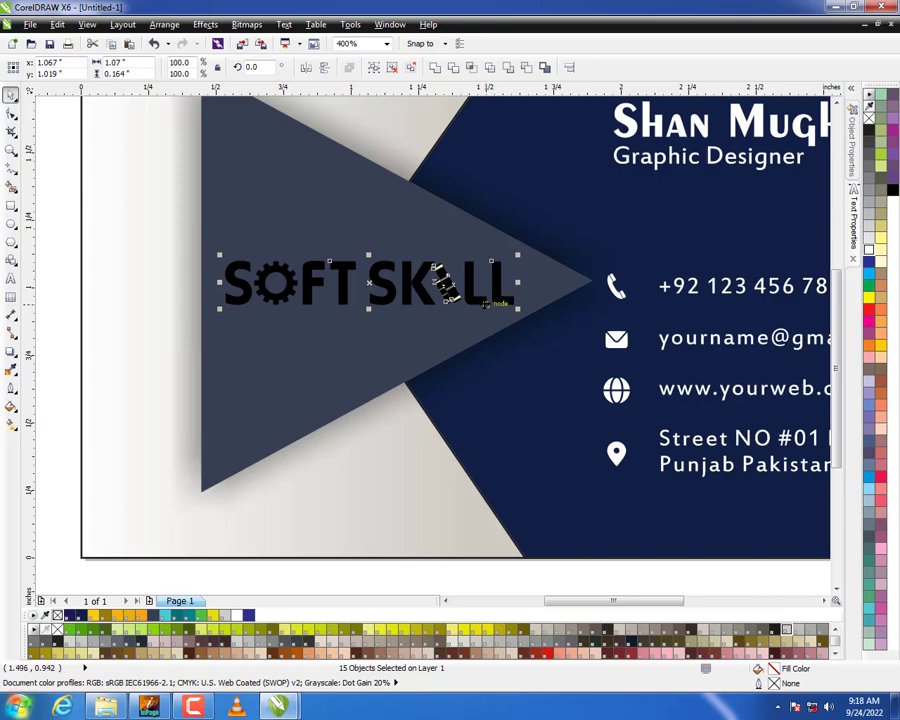
pyautogui.press('Left')
pyautogui.press('Left')
pyautogui.press('Left')
# Colour the logo's letters, gear and book shapes white.
pyautogui.click(328, 325)
pyautogui.scroll(2, 346, 286)
pyautogui.click(324, 285)
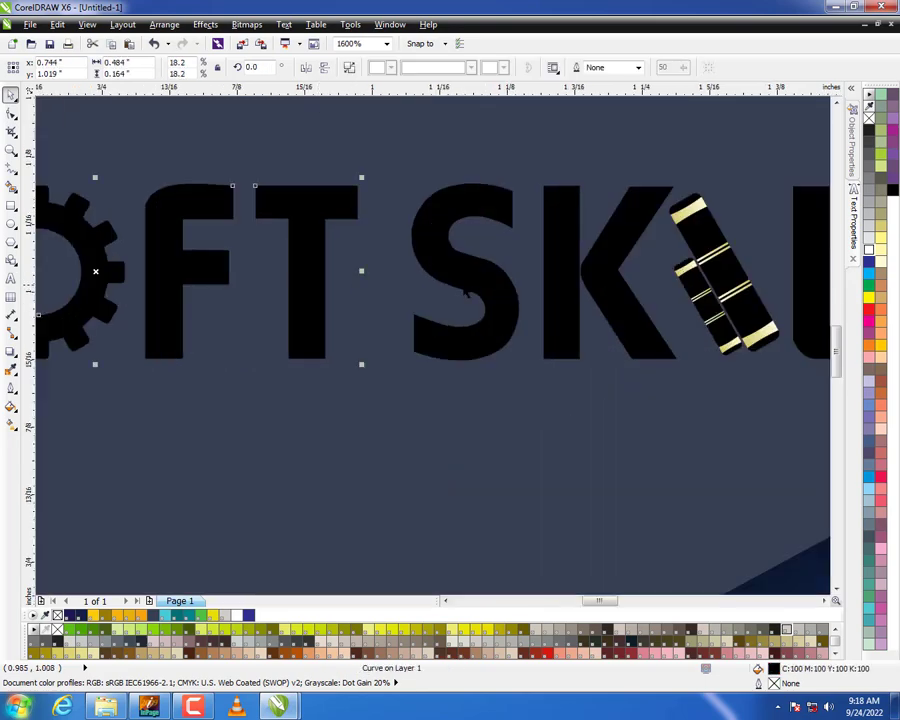
pyautogui.keyDown('shift'); pyautogui.click(464, 292); pyautogui.keyUp('shift')
pyautogui.click(868, 251)
pyautogui.click(739, 273)
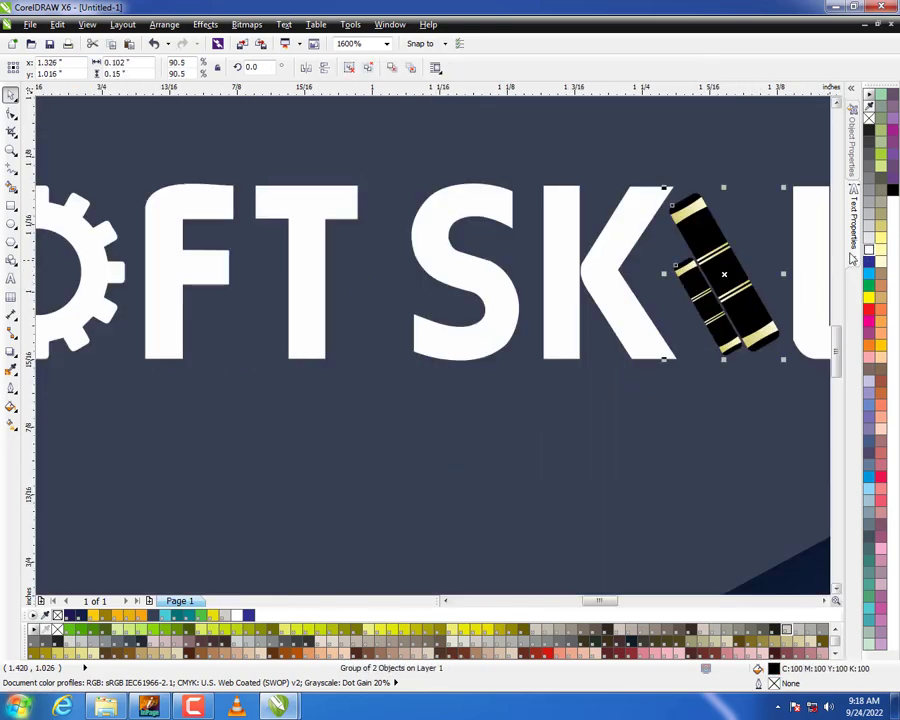
pyautogui.click(868, 251)
# Group all the parts of the SOFT SKILL logo into one object.
pyautogui.scroll(-3, 578, 303)
pyautogui.moveTo(352, 286); pyautogui.dragTo(677, 335)
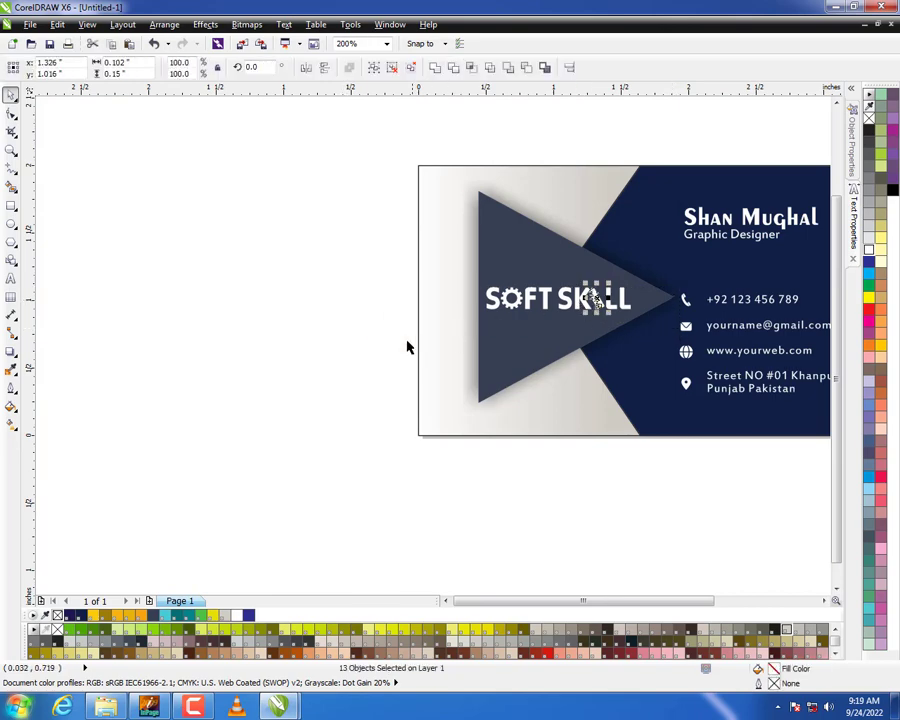
pyautogui.moveTo(407, 340); pyautogui.dragTo(660, 272)
pyautogui.hotkey('ctrl', 'g')
pyautogui.click(302, 294)
# Shift the grouped SOFT SKILL logo slightly to the right within the triangle.
pyautogui.scroll(-2, 302, 294)
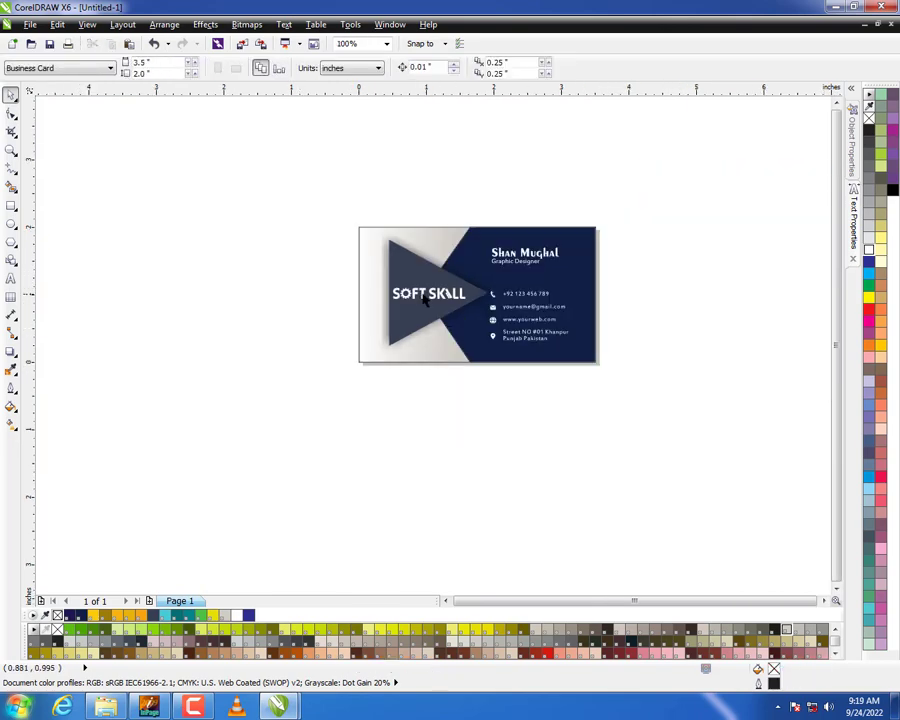
pyautogui.scroll(2, 425, 303)
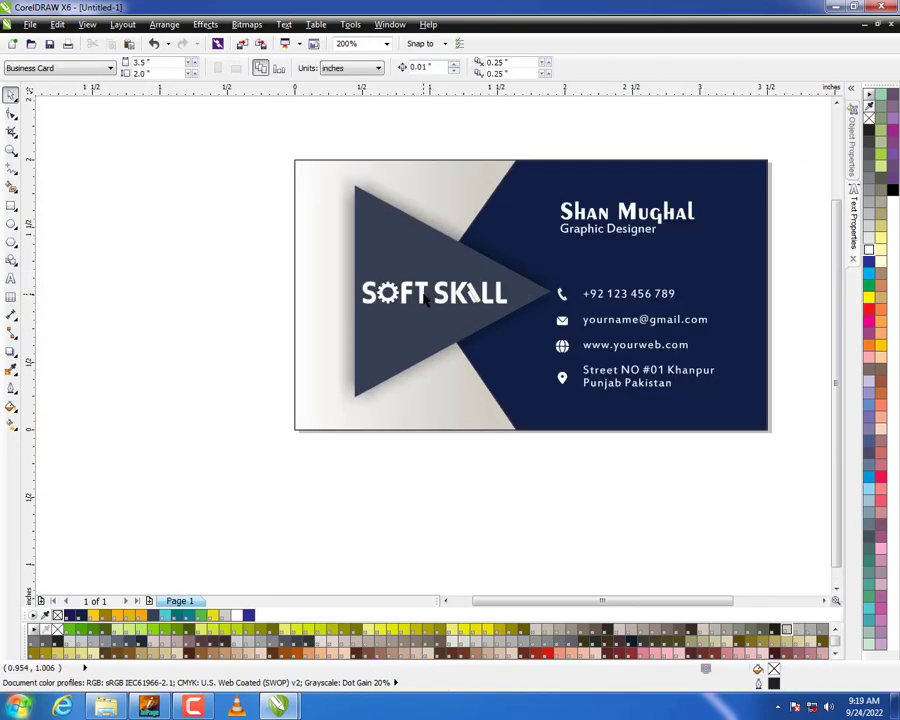
pyautogui.scroll(2, 505, 290)
pyautogui.click(496, 300)
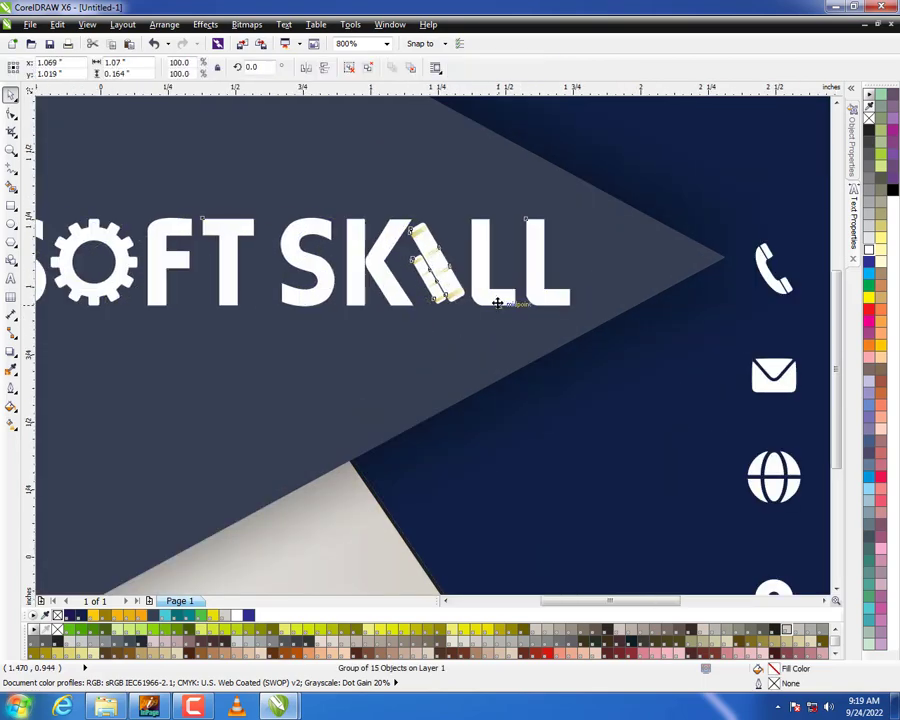
pyautogui.scroll(-2, 496, 300)
pyautogui.click(381, 471)
pyautogui.scroll(-2, 381, 471)
pyautogui.scroll(2, 492, 334)
pyautogui.moveTo(757, 126); pyautogui.dragTo(137, 411)
pyautogui.scroll(-1, 357, 229)
pyautogui.click(504, 291)
# Round the corners of the card's gradient background rectangle to a radius of about 0.15 inch.
pyautogui.scroll(1, 340, 196)
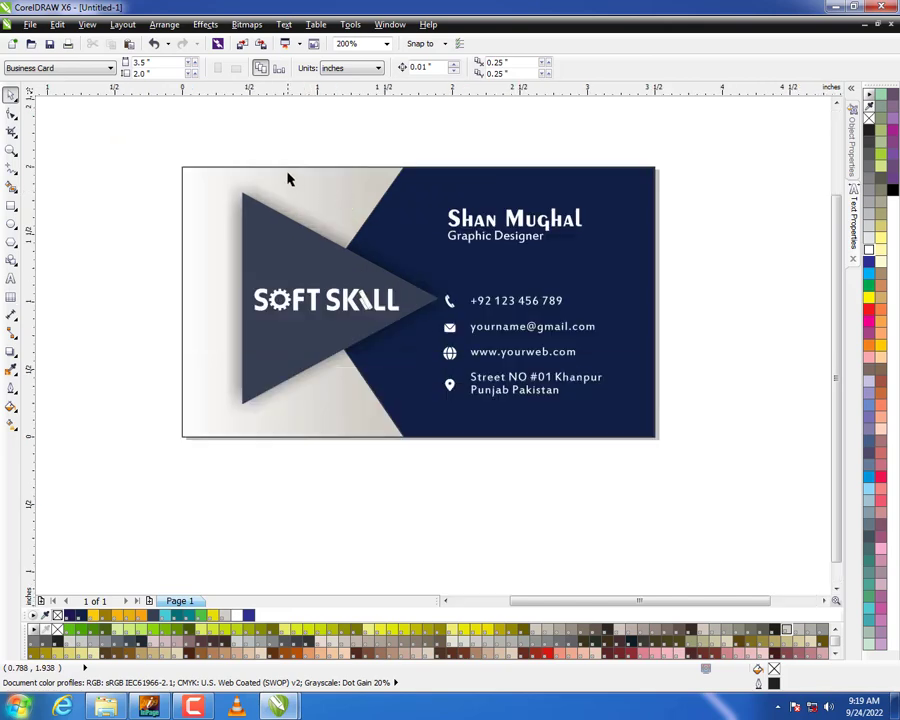
pyautogui.click(208, 178)
pyautogui.click(12, 114)
pyautogui.moveTo(186, 170); pyautogui.dragTo(138, 229)
pyautogui.click(137, 229)
# PowerClip the navy panel, triangle, logo, text and icons inside the rounded background rectangle.
pyautogui.moveTo(622, 240); pyautogui.dragTo(226, 452)
pyautogui.rightClick(263, 308)
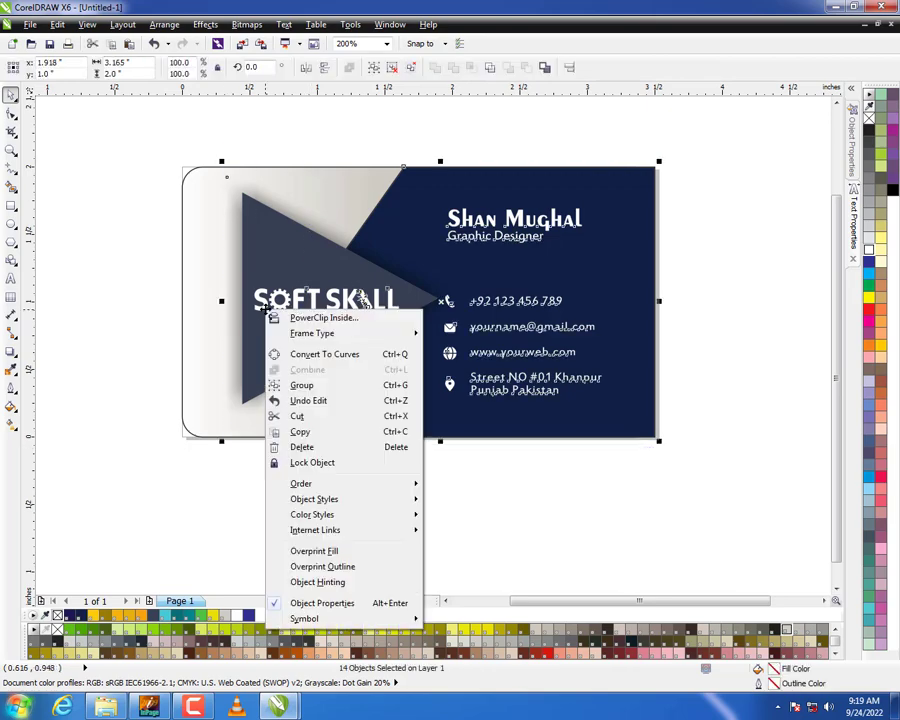
pyautogui.click(298, 318)
pyautogui.click(190, 224)
pyautogui.click(123, 277)
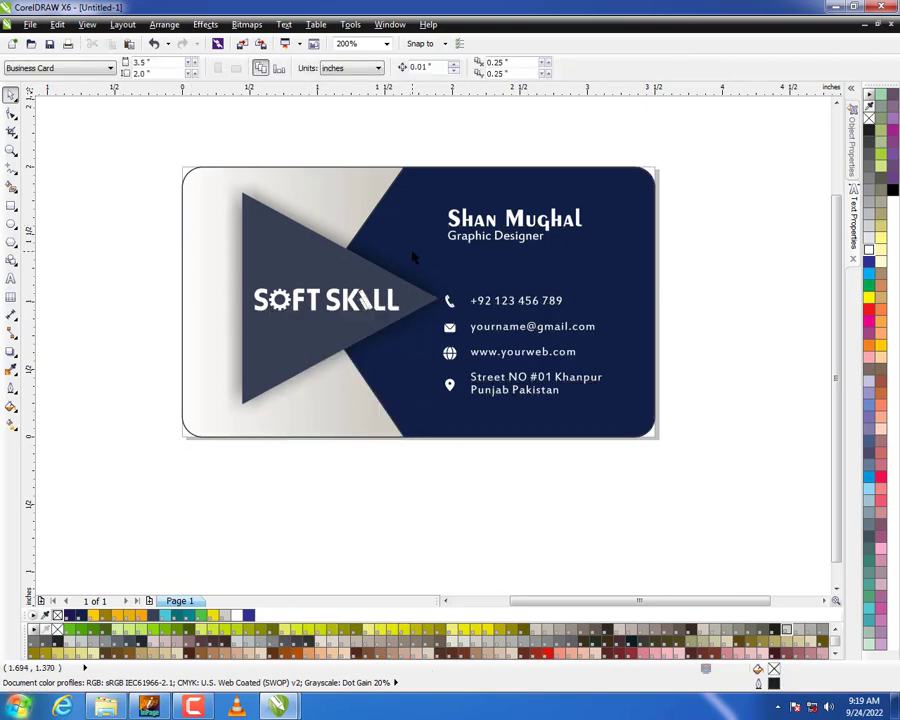
# Move the whole clipped card off the page into the empty space to its right.
pyautogui.scroll(-1, 404, 254)
pyautogui.moveTo(606, 173); pyautogui.dragTo(274, 360)
pyautogui.scroll(-1, 293, 307)
pyautogui.moveTo(329, 307); pyautogui.dragTo(565, 300)
pyautogui.click(578, 396)
pyautogui.press('F4')
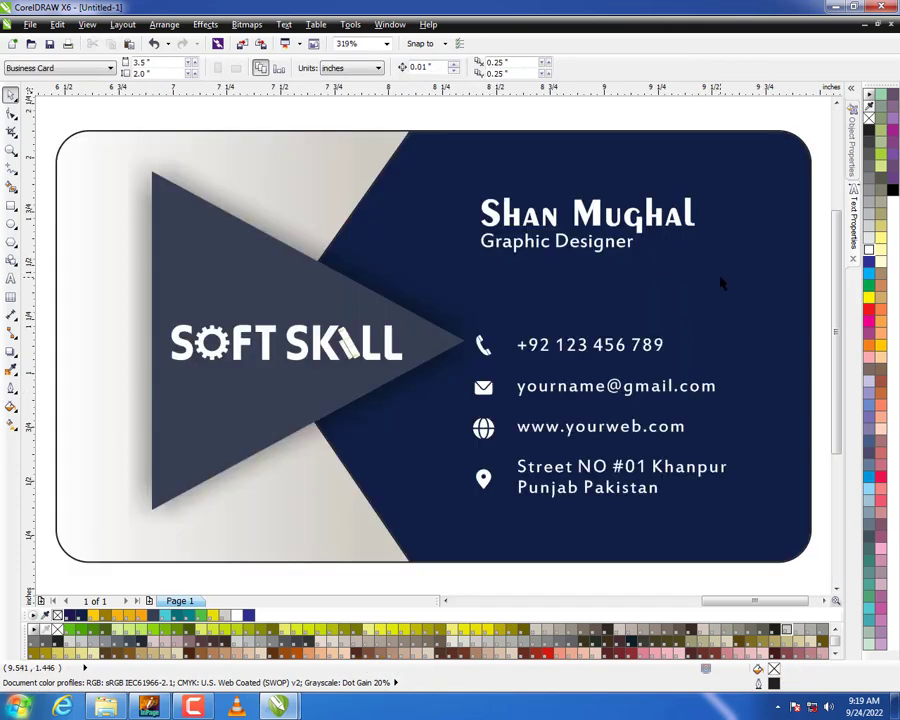
# Replace the rounded card's black outline with a grey one.
pyautogui.click(422, 136)
pyautogui.rightClick(869, 121)
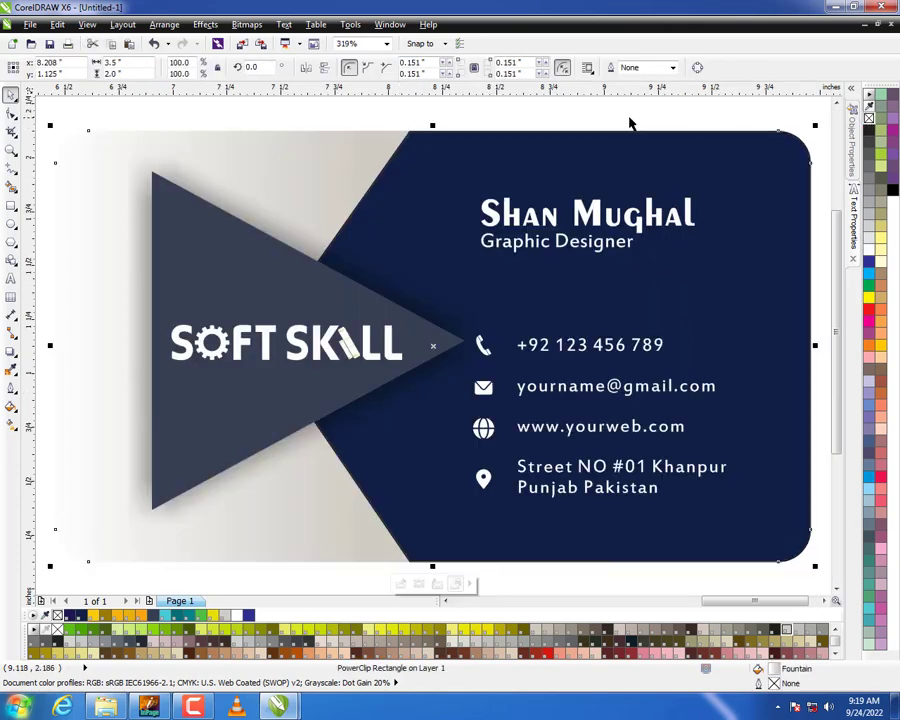
pyautogui.click(604, 115)
pyautogui.scroll(-2, 333, 262)
pyautogui.moveTo(621, 175); pyautogui.dragTo(125, 438)
pyautogui.click(739, 244)
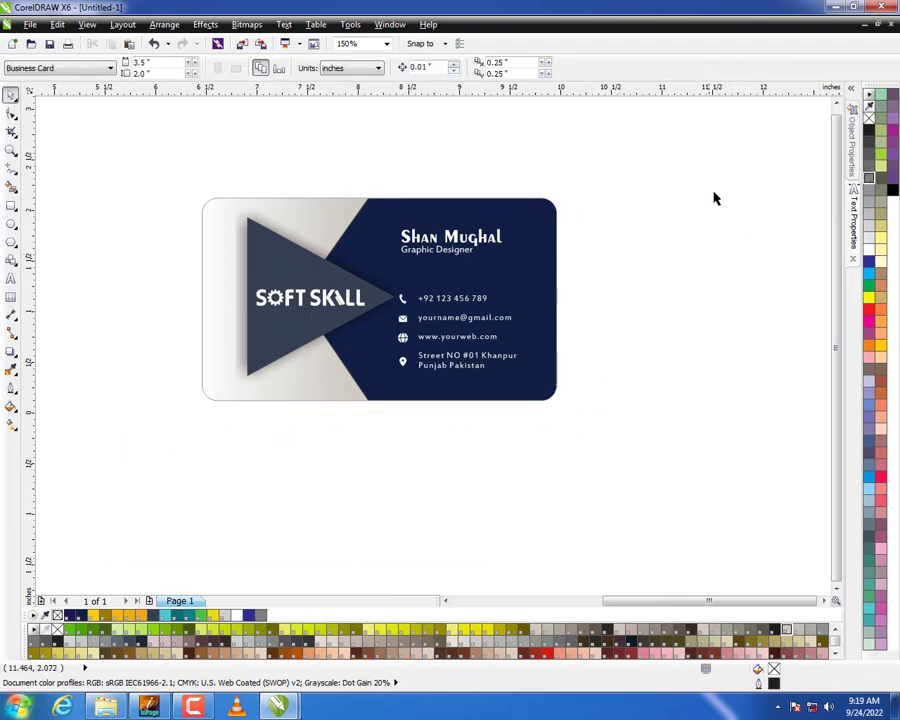
pyautogui.press('F4')
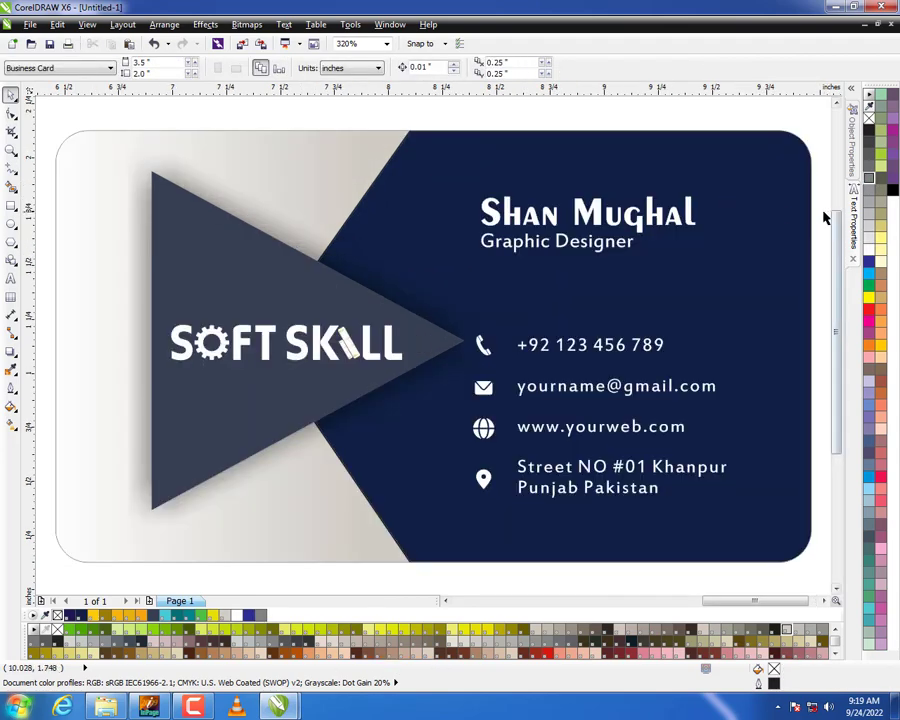